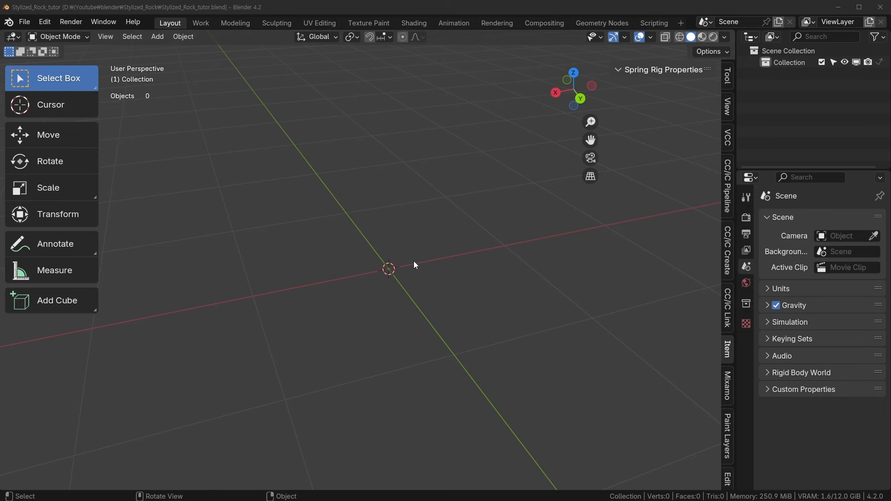
Add a plane mesh at the world origin.
shift+middle_drag(438, 276, 361, 269)
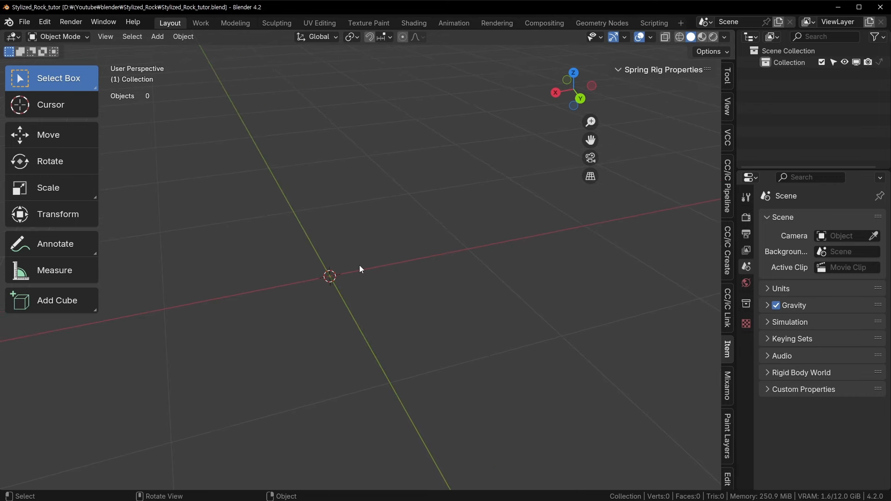
shift+middle_drag(328, 274, 364, 263)
key(shift+a)
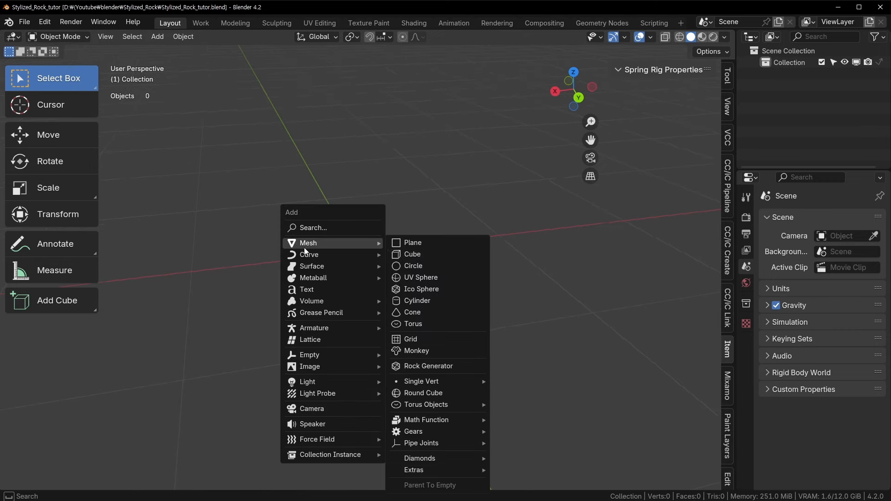
click(425, 243)
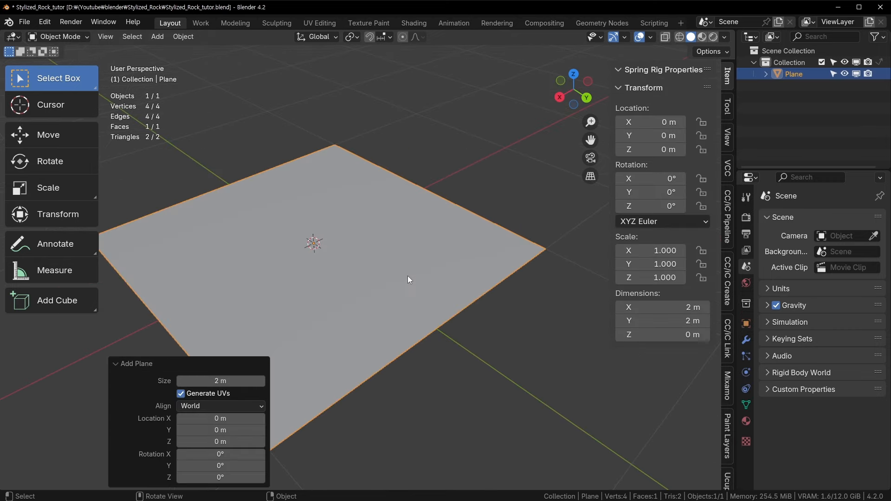
In top view, move the plane's four corner vertices inward to form a narrow trapezoid with a slanted upper edge.
key(KP_7)
scroll(425, 242, up, 4)
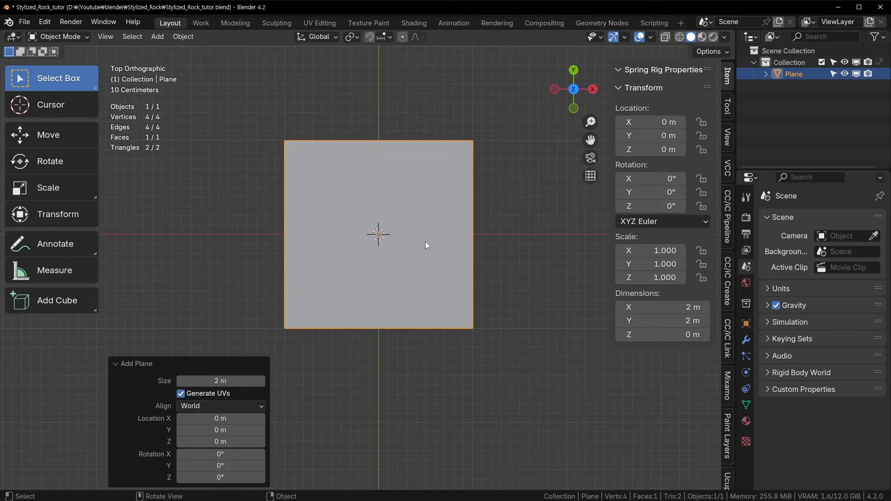
key(Tab)
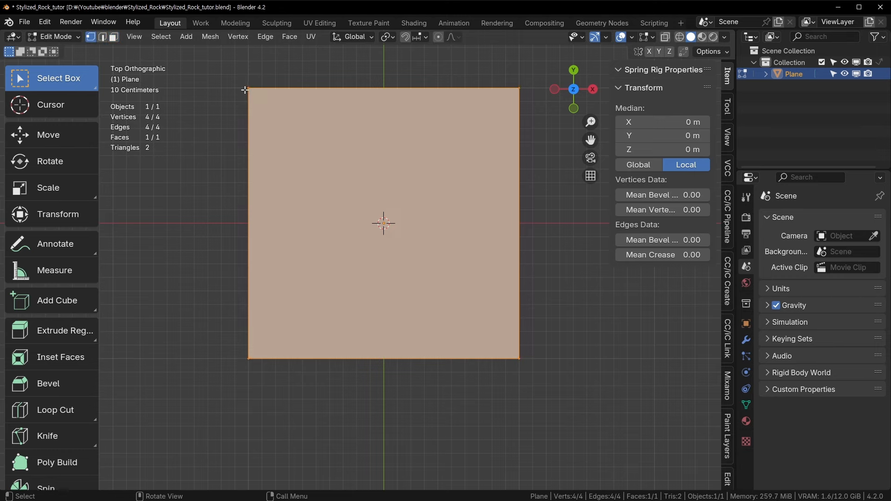
click(246, 90)
drag(246, 90, 323, 138)
drag(513, 93, 424, 159)
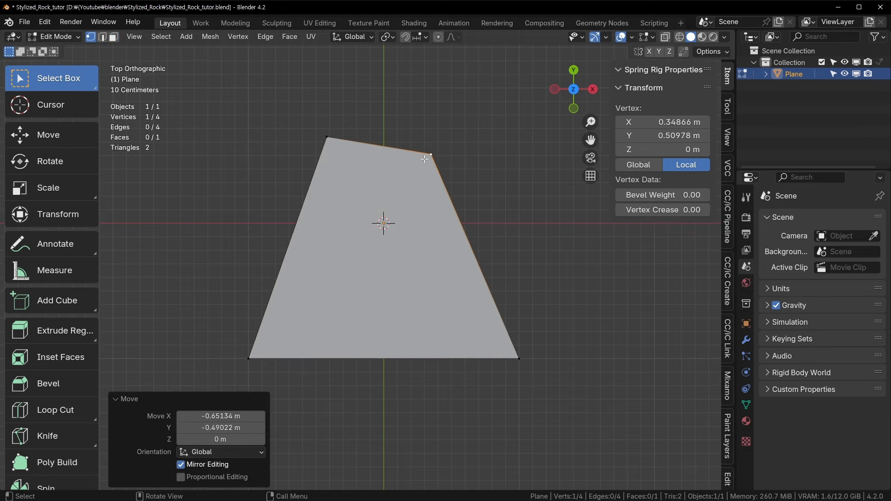
drag(265, 347, 327, 336)
drag(506, 348, 442, 331)
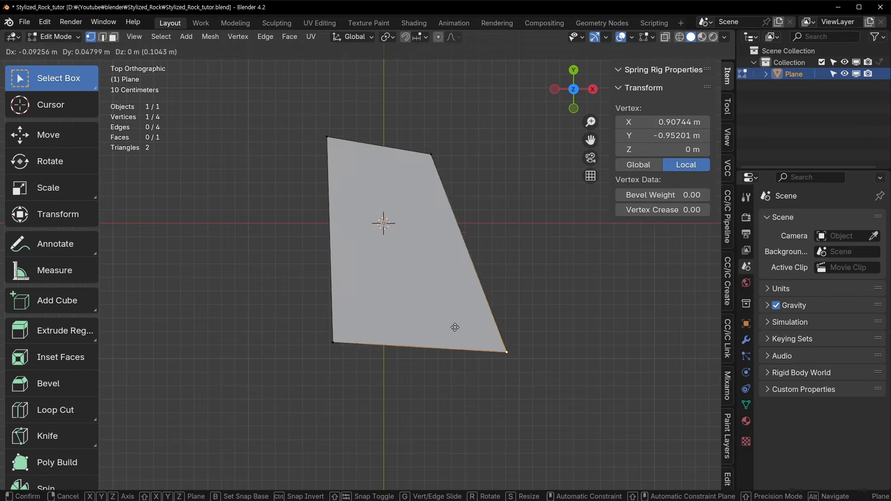
Subdivide the whole plane twice with one cut each time.
key(a)
right_click(386, 212)
click(352, 229)
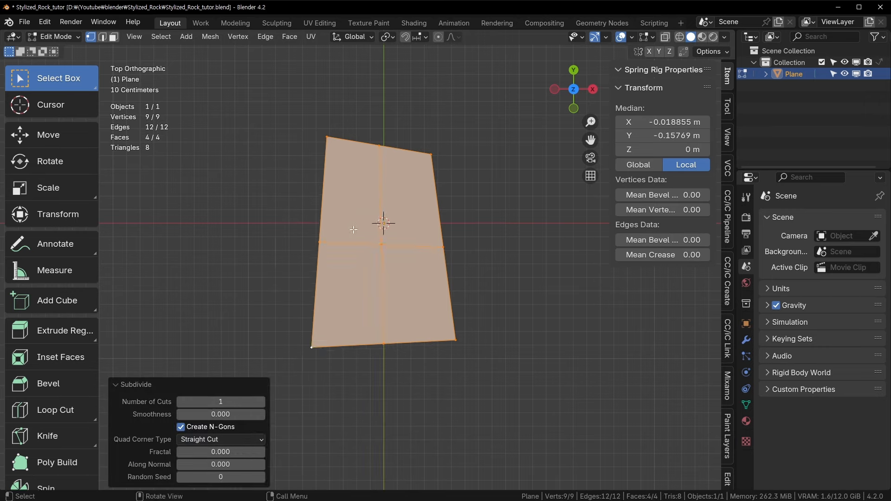
right_click(355, 232)
click(354, 231)
Move the vertices along the plane's narrow end to give it an irregular outline.
scroll(354, 154, up, 2)
click(316, 86)
key(g)
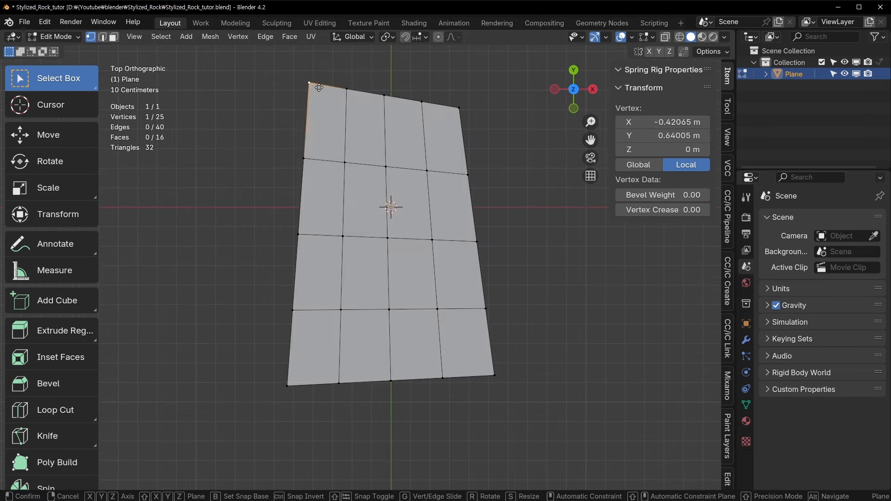
drag(429, 92, 490, 141)
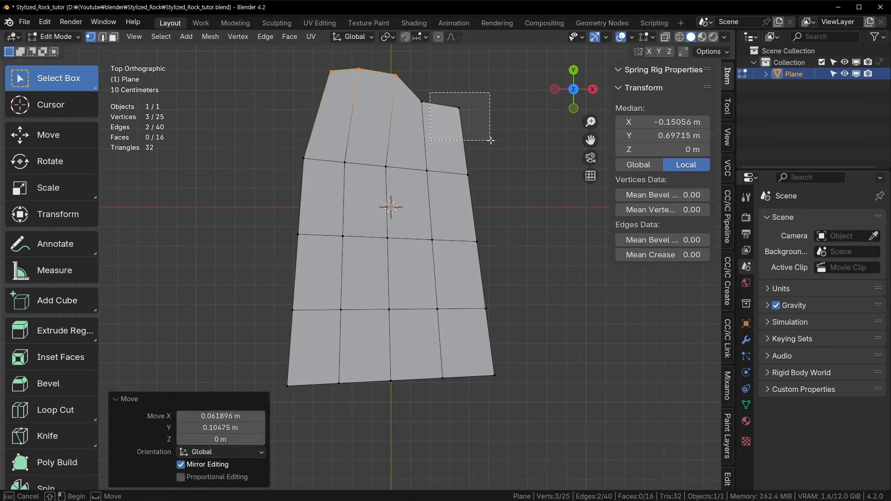
key(g)
click(467, 127)
Reshape the outline's long negative-X edge and wide end by moving their vertices into an irregular contour.
drag(249, 215, 320, 324)
key(g)
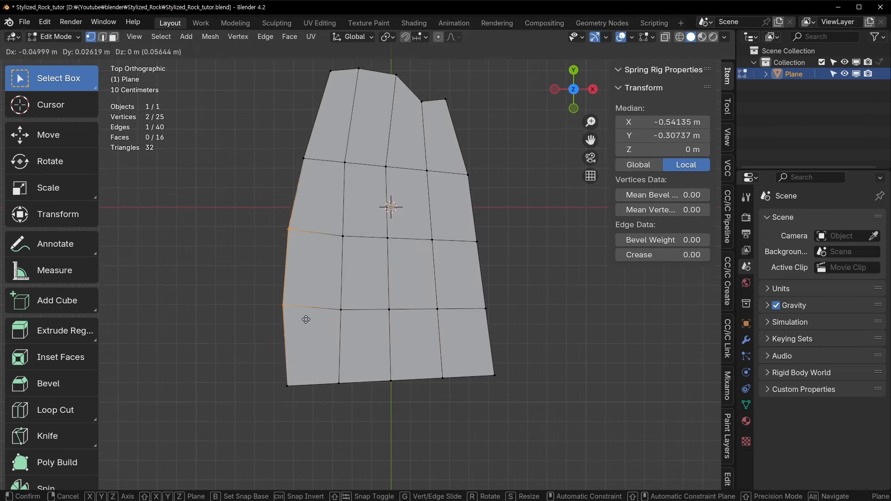
click(304, 317)
drag(268, 359, 324, 402)
key(g)
click(303, 390)
drag(324, 345, 453, 421)
key(g)
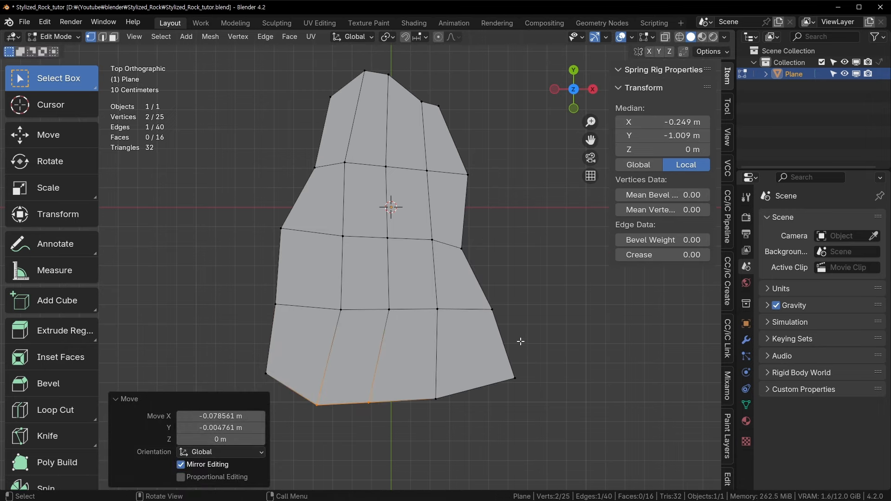
Extrude all faces of the plane upward by about 0.76 m.
middle_drag(521, 341, 435, 338)
key(Tab)
key(Tab)
key(3)
key(a)
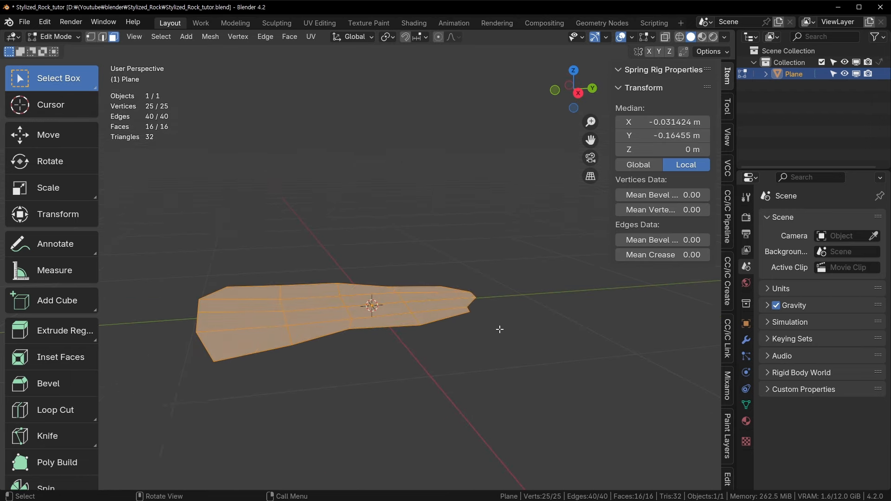
key(e)
click(502, 200)
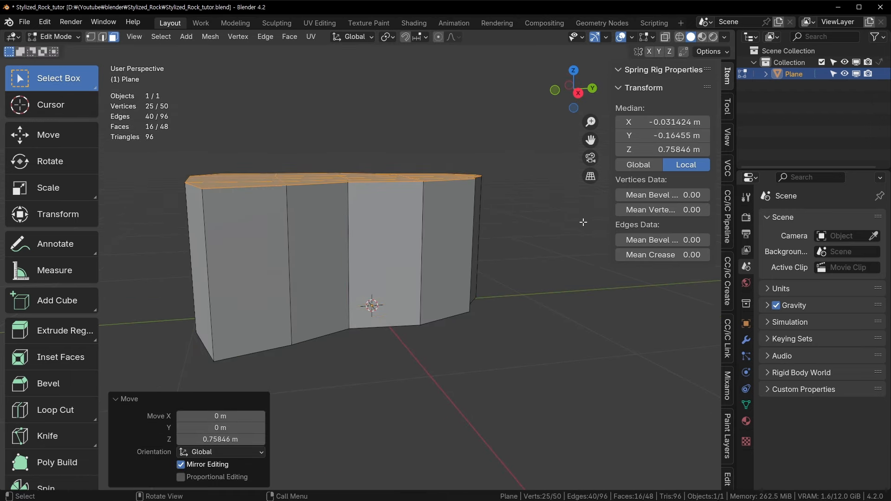
Scale the extruded top faces to about 0.585 and rotate them about 20.7° in right side view.
key(s)
click(502, 229)
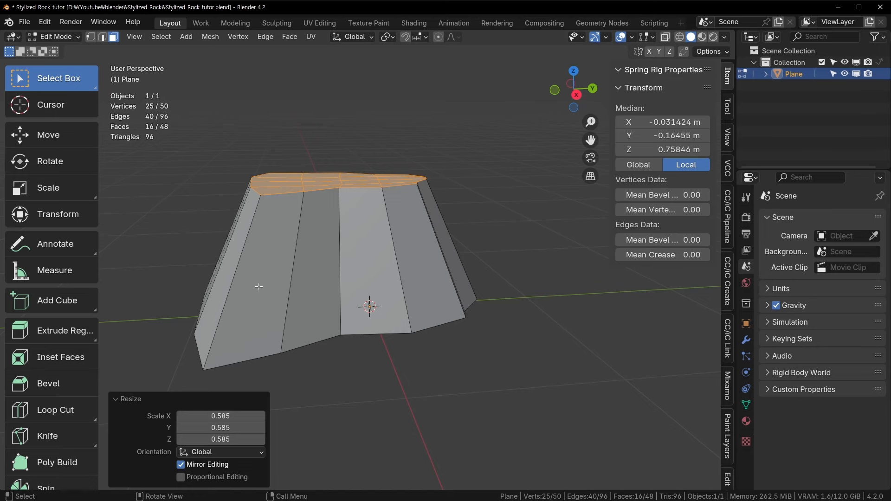
key(KP_3)
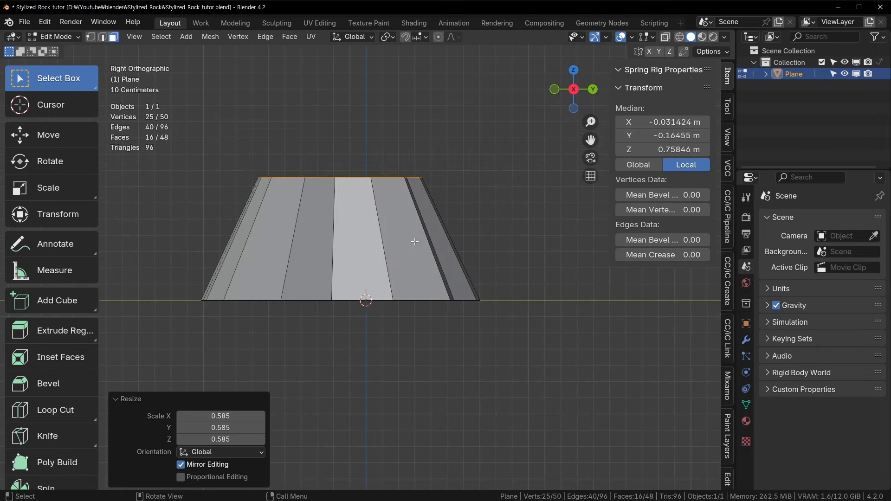
key(r)
click(477, 243)
Move the tilted top faces to about Y 0.49 m, Z 0.66 m and rescale them.
key(g)
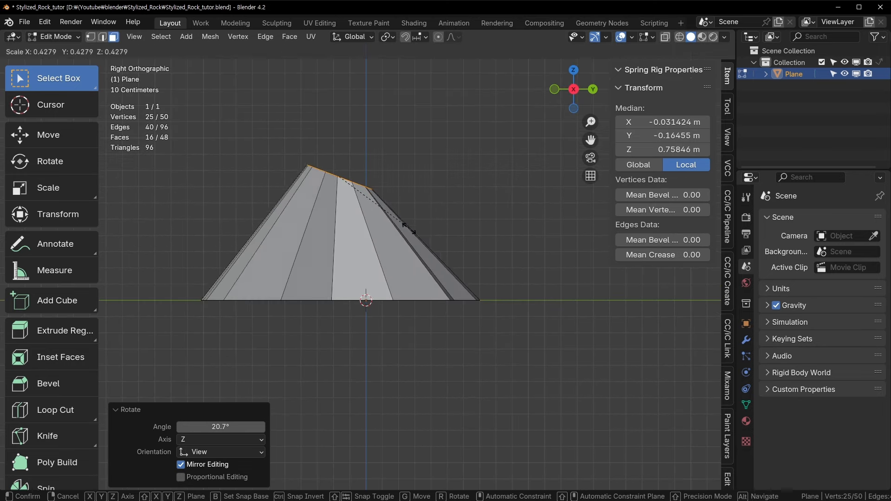
click(537, 253)
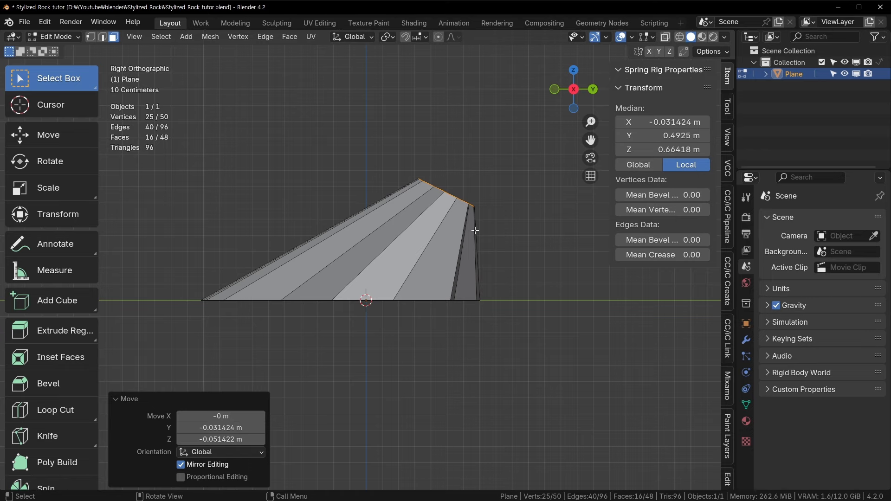
key(s)
click(494, 227)
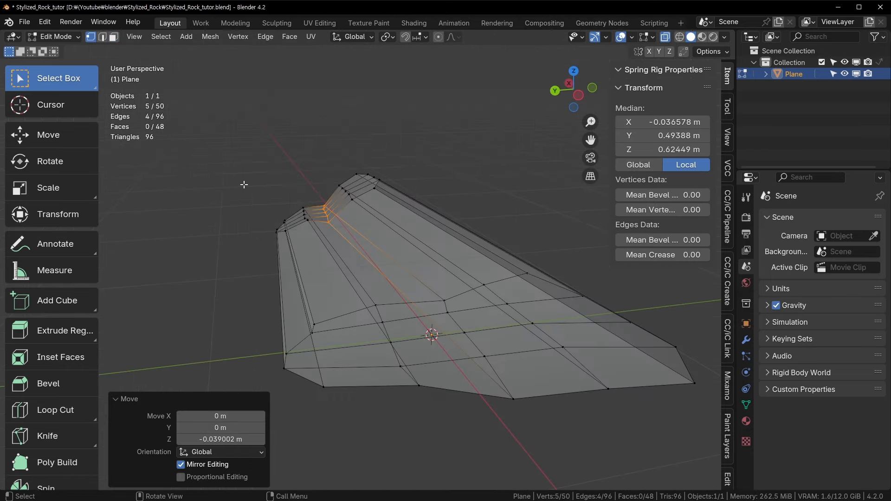
Lower the two vertex rows at the top's positive-Y end by about 0.04 m along Z.
drag(245, 184, 315, 239)
middle_drag(364, 237, 381, 231)
key(g)
key(z)
click(379, 229)
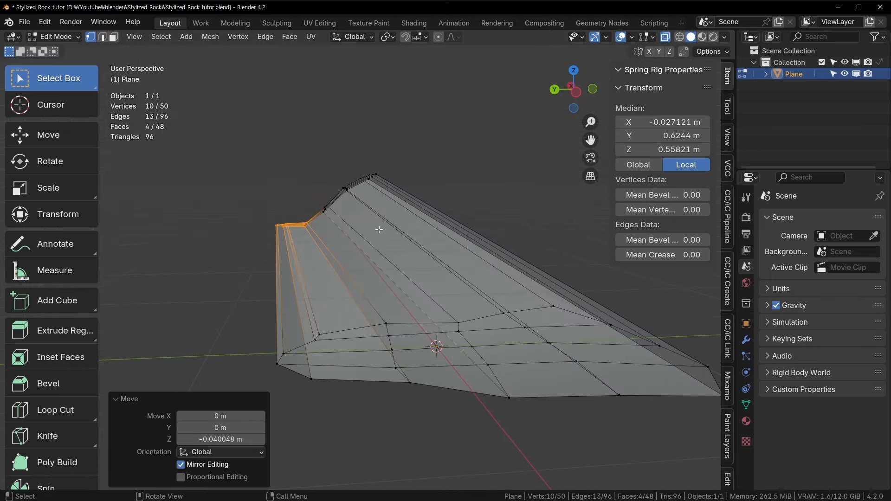
Turn off X-ray and pull individual corner vertices on both sides of the top outward and slightly down.
key(alt+z)
click(372, 180)
middle_drag(373, 180, 466, 191)
key(g)
click(471, 202)
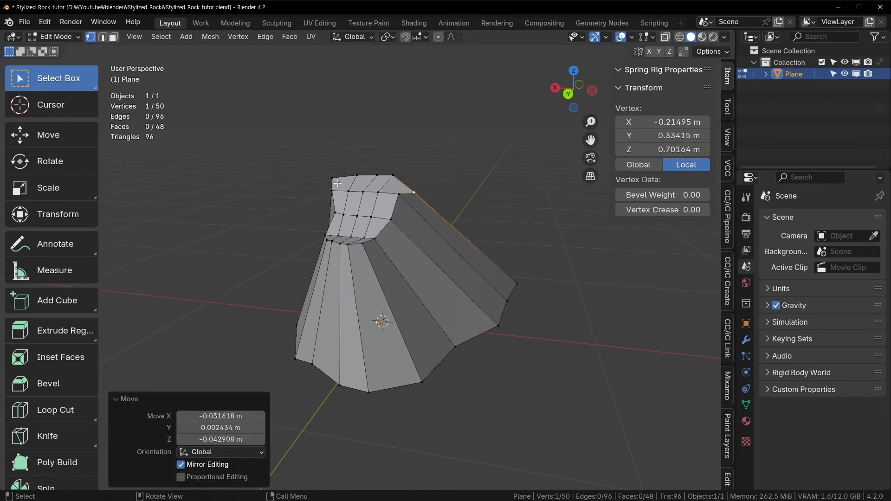
click(333, 183)
key(g)
click(327, 187)
click(334, 192)
key(g)
click(320, 202)
Lower the two middle vertices of the top's front rim by about 0.04 m.
scroll(330, 216, up, 2)
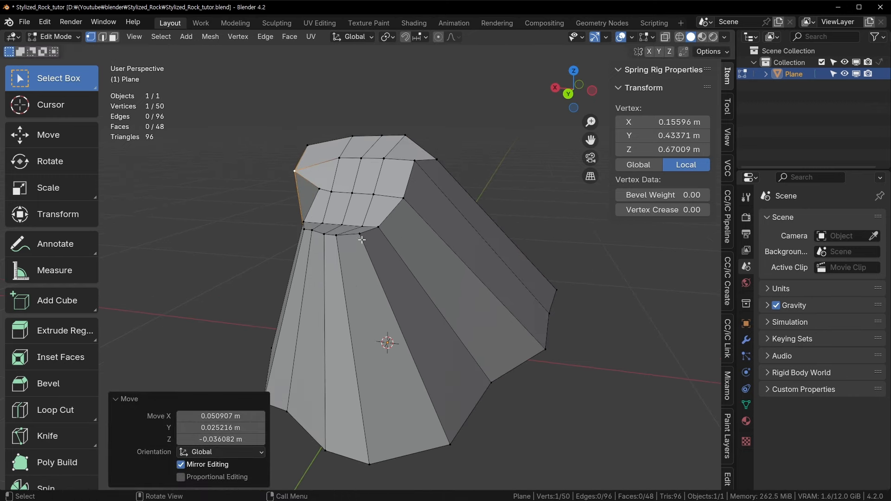
click(357, 237)
click(335, 236)
shift+click(324, 235)
key(g)
click(325, 253)
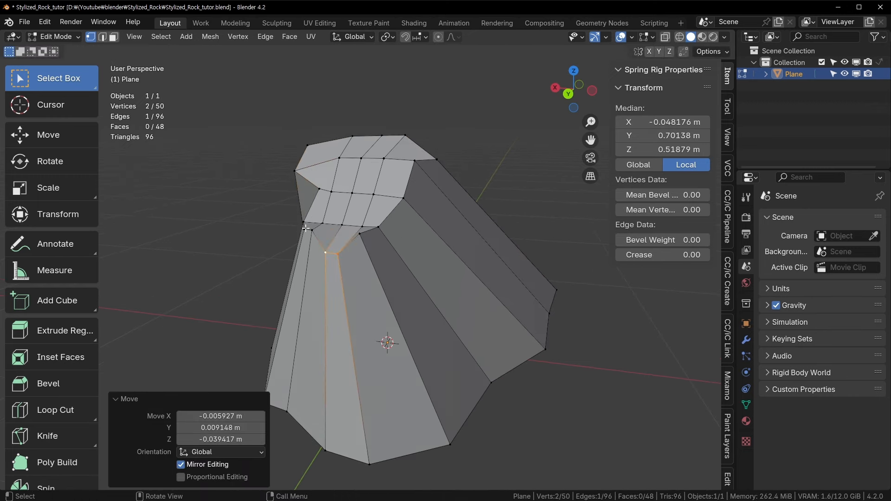
Reposition the remaining vertices near the front rim's positive-X corner to make the rim uneven.
click(303, 229)
shift+click(311, 230)
key(g)
click(307, 240)
click(298, 239)
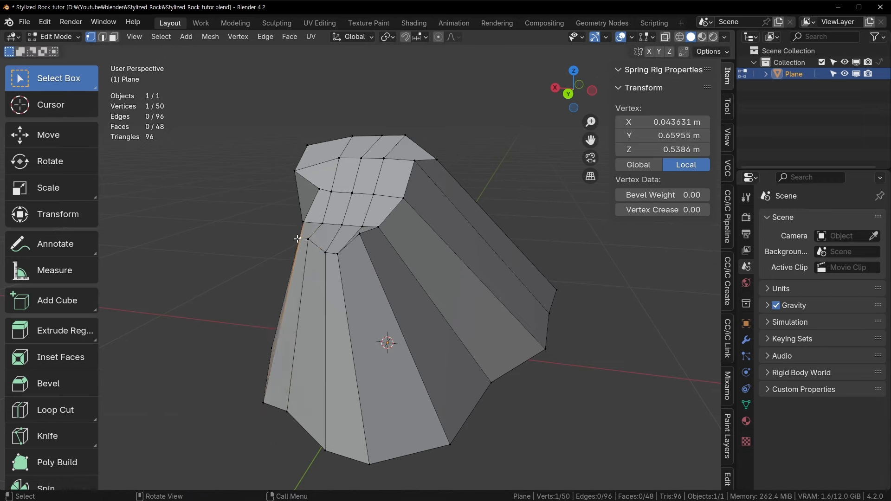
key(g)
click(307, 244)
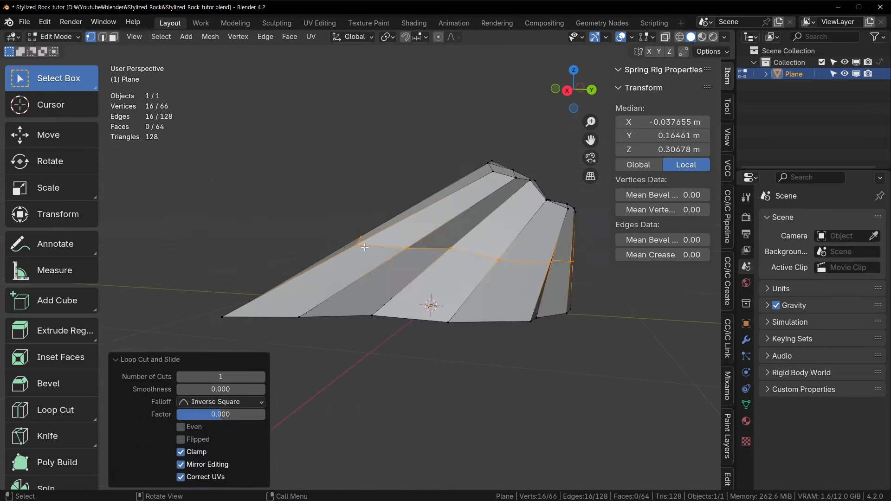
Reposition middle-loop vertices on the long slope, lowering one by about 0.07 m.
click(365, 247)
key(g)
click(361, 257)
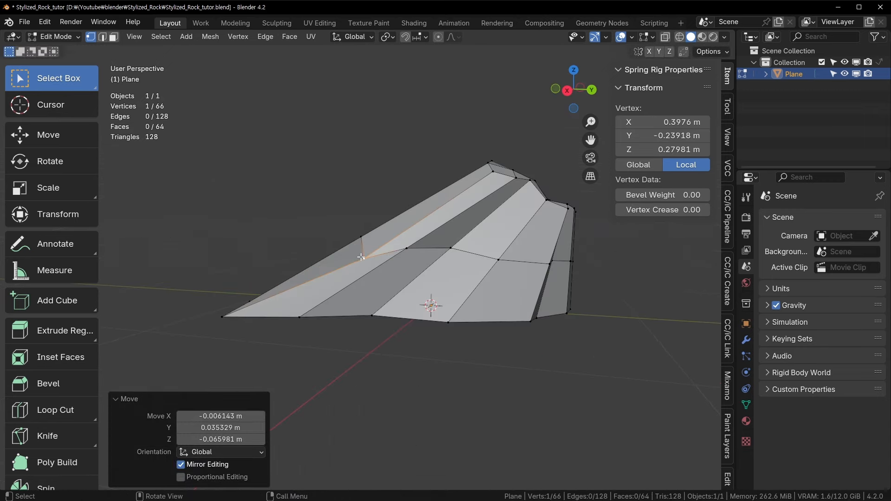
key(g)
click(358, 233)
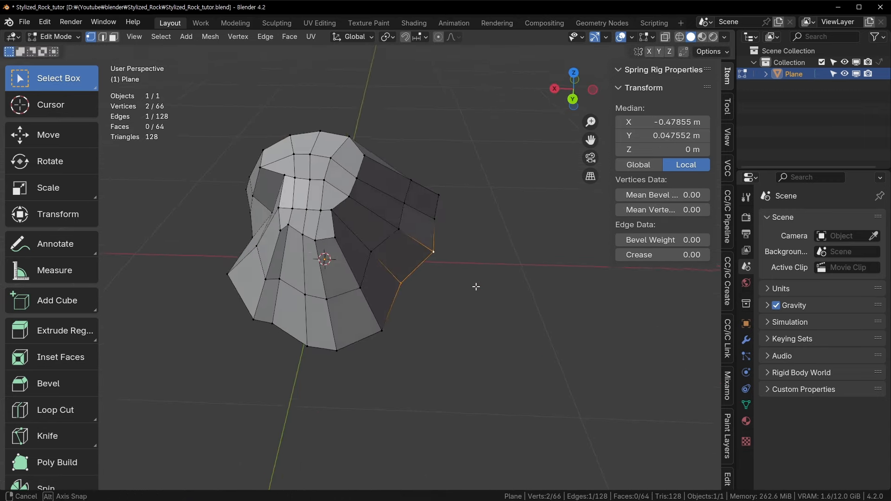
Move the negative-X base edge outward about 0.10 m along X, and shift the nearby middle-loop vertex outward along X.
key(g)
key(x)
click(495, 283)
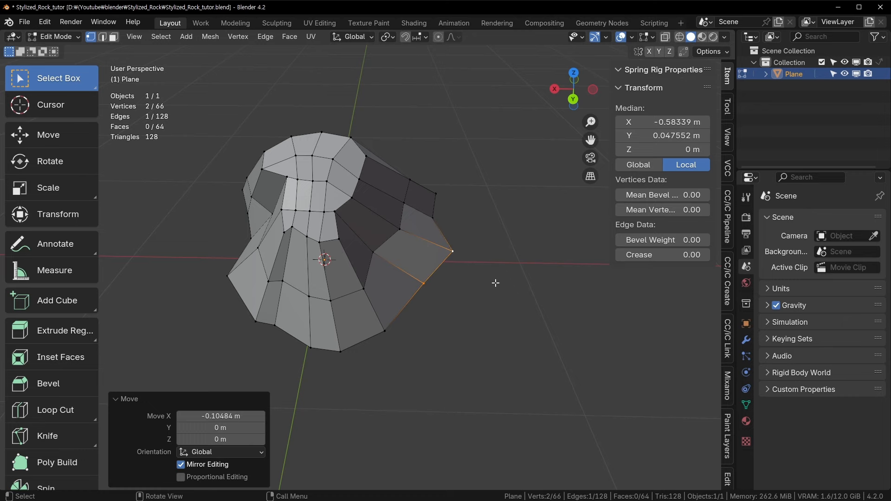
click(358, 280)
key(g)
key(x)
click(441, 276)
Spread the middle-loop vertices on the rock's front and negative-X side to create uneven facets.
click(315, 297)
key(g)
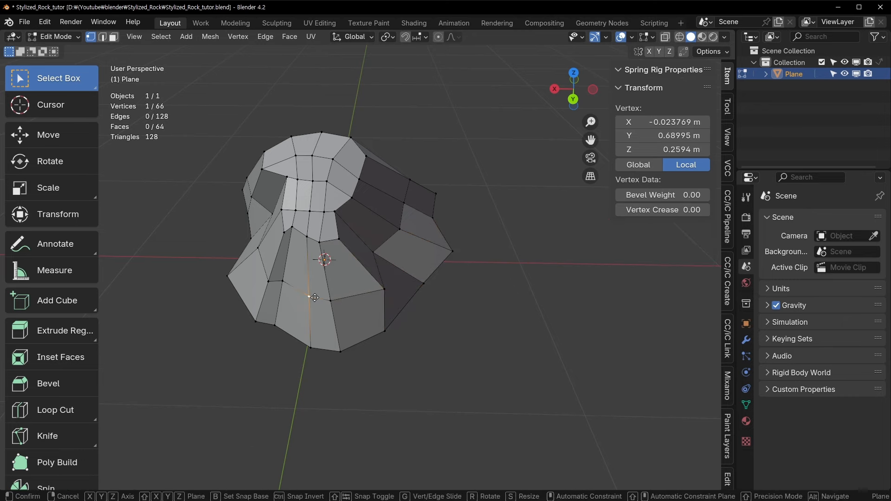
click(300, 298)
click(333, 295)
key(g)
click(343, 292)
click(372, 248)
click(399, 227)
key(g)
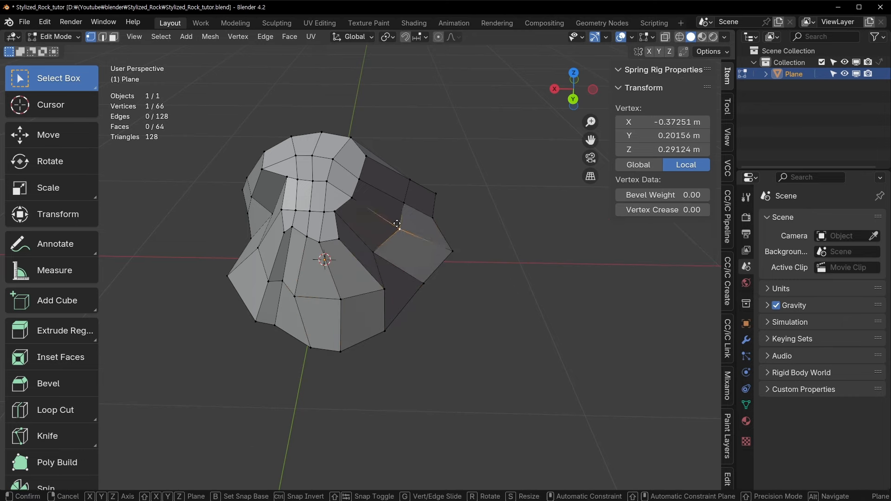
click(410, 223)
Inspect the rough rock shape from several sides.
middle_drag(473, 204, 410, 247)
click(428, 191)
middle_drag(399, 204, 408, 218)
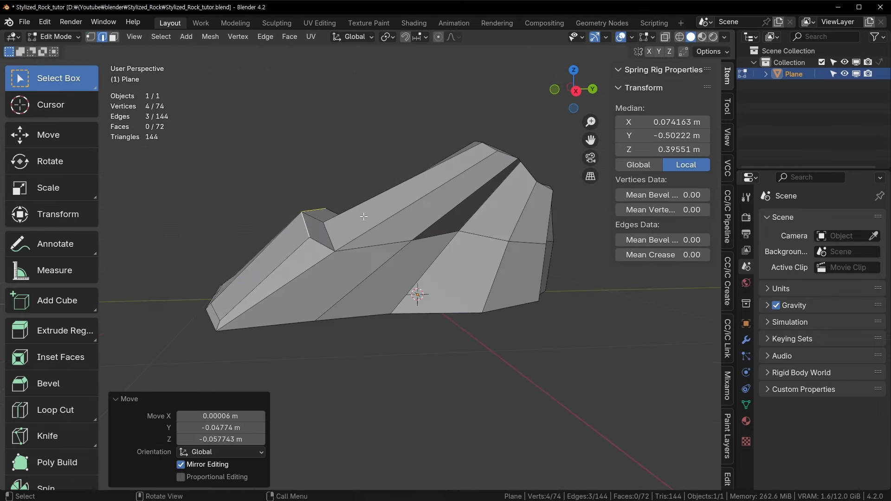
middle_drag(445, 250, 385, 276)
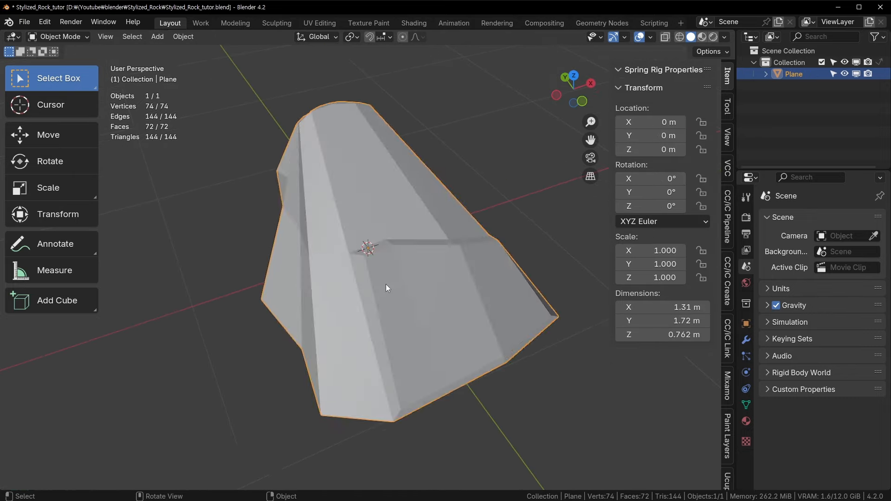
middle_drag(386, 284, 454, 235)
middle_drag(426, 194, 388, 204)
scroll(399, 197, up, 2)
scroll(372, 191, down, 3)
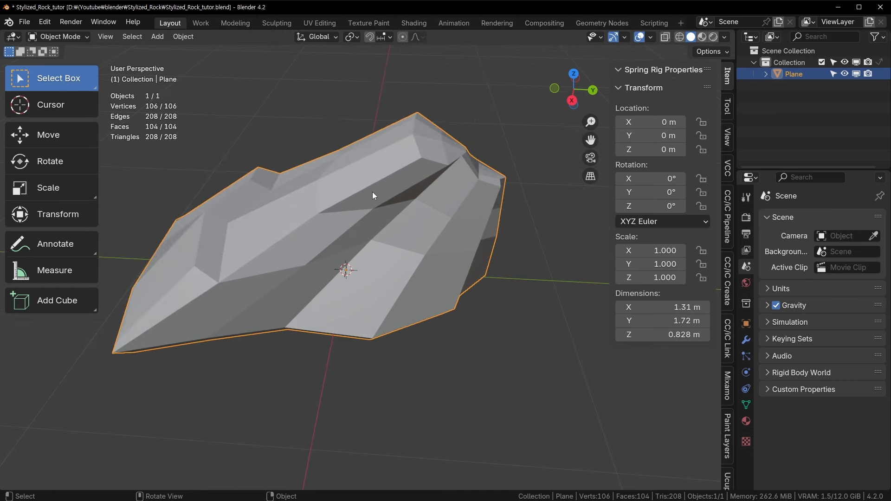
Switch the rock mesh to Sculpt Mode and get close to its side facets.
key(ctrl+Tab)
click(345, 274)
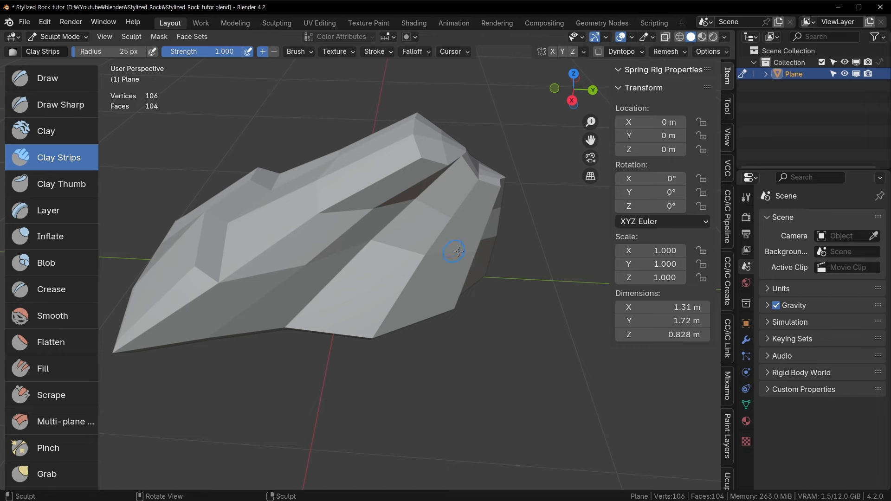
scroll(429, 210, up, 2)
middle_drag(353, 202, 479, 168)
scroll(482, 169, up, 2)
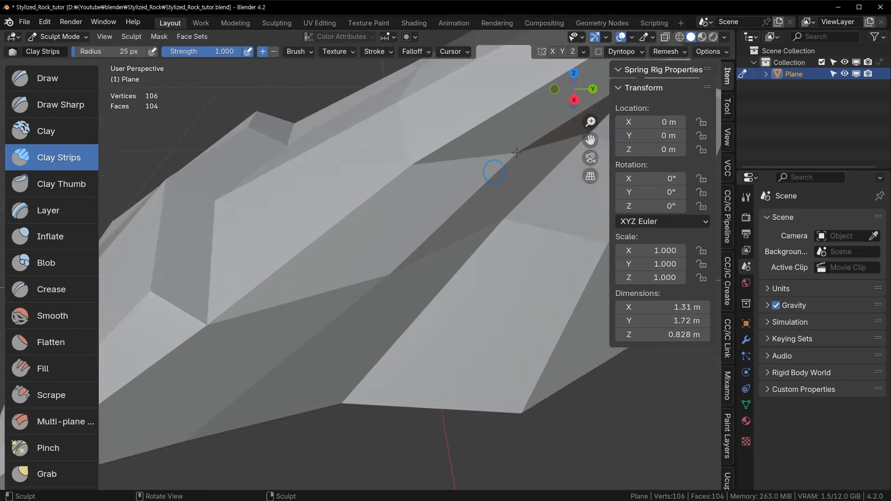
Enable Dyntopo on the rock mesh, accepting the loss of attribute data.
scroll(464, 183, down, 4)
scroll(401, 218, up, 1)
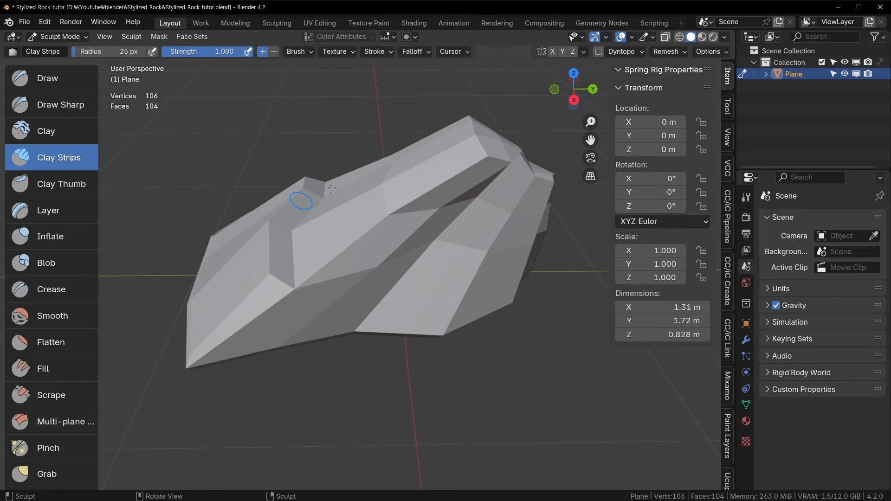
scroll(384, 239, up, 2)
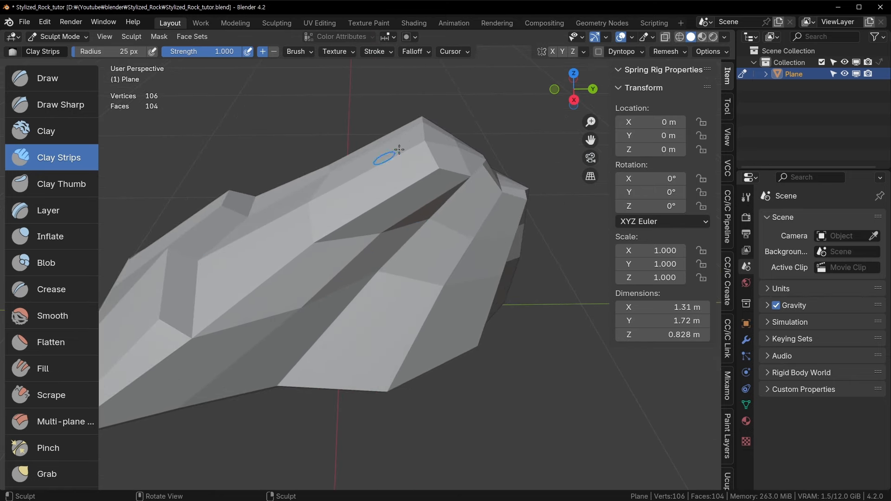
mouse_move(399, 149)
middle_down()
mouse_move(364, 265)
mouse_move(377, 239)
mouse_move(451, 224)
middle_up()
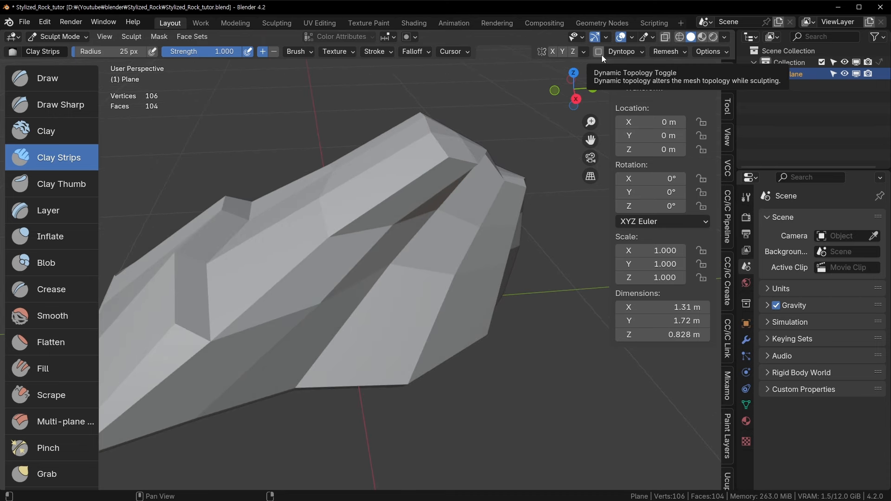
click(611, 54)
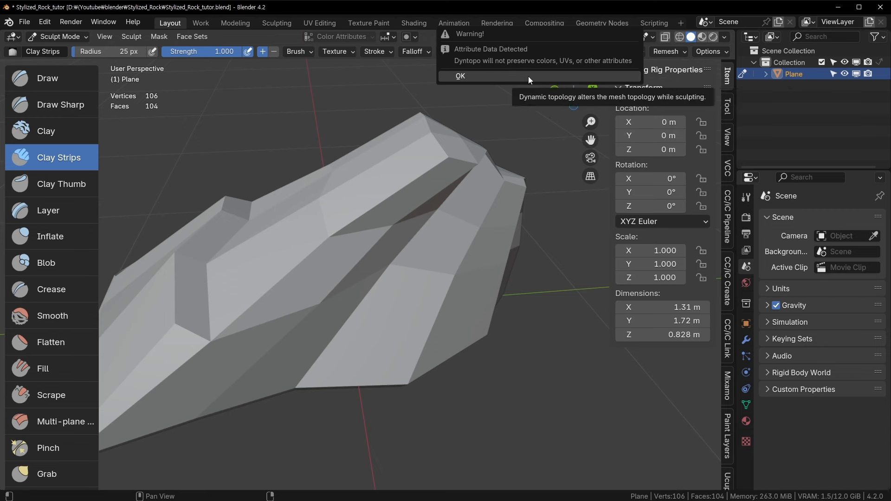
click(594, 77)
Show the wireframe overlay on the rock and set the Clay Strips brush radius to 82 px.
click(633, 37)
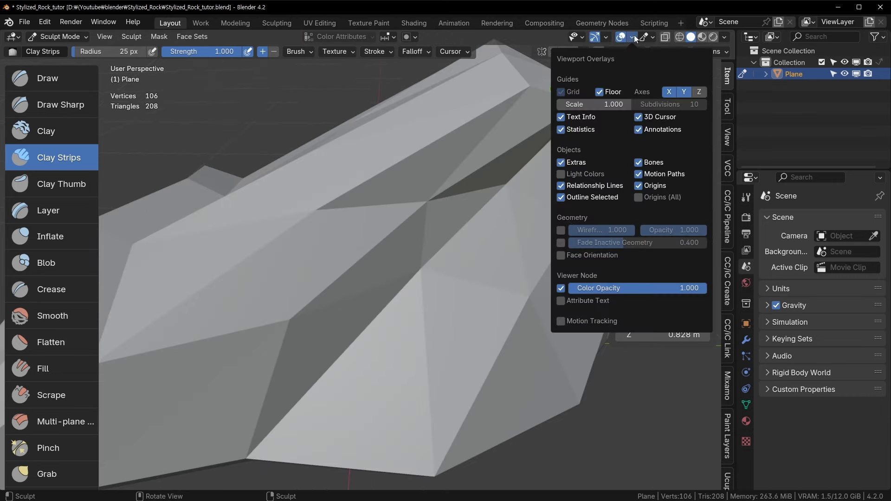
click(560, 230)
scroll(408, 200, down, 3)
key(f)
click(431, 206)
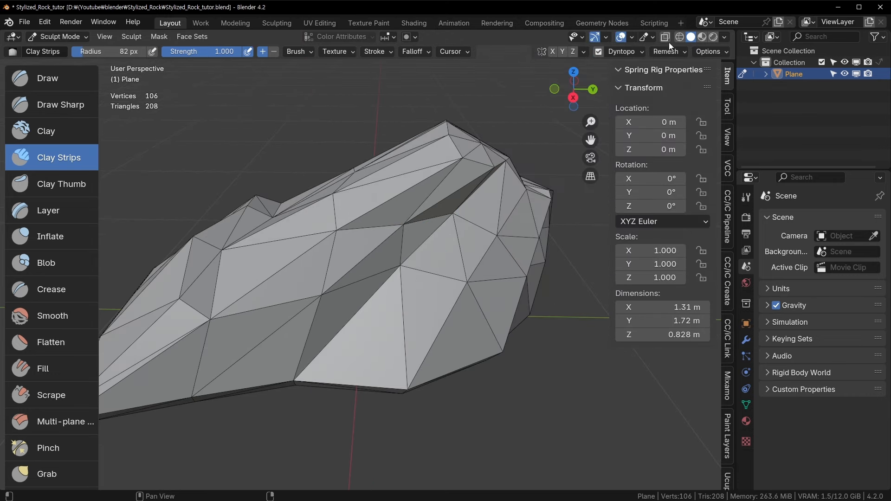
Switch the Dyntopo detailing to Relative Detail and back to Constant Detail, and check the Resolution setting.
click(632, 51)
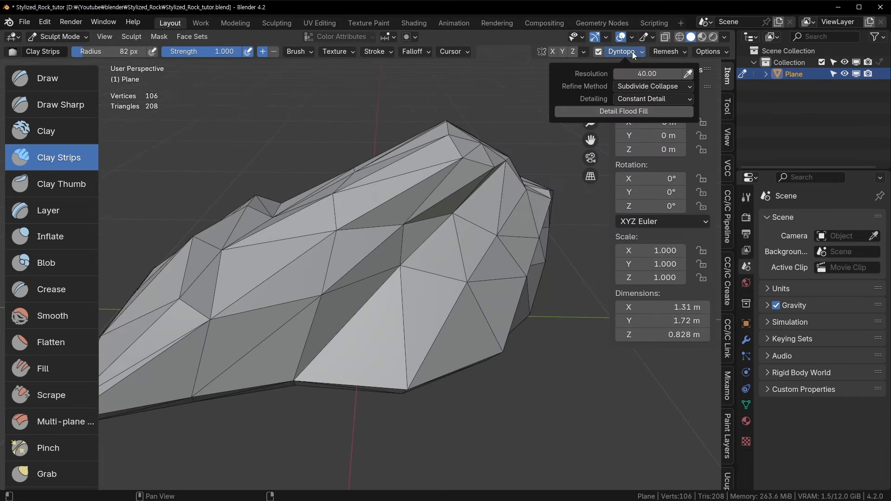
click(632, 99)
click(642, 112)
click(644, 100)
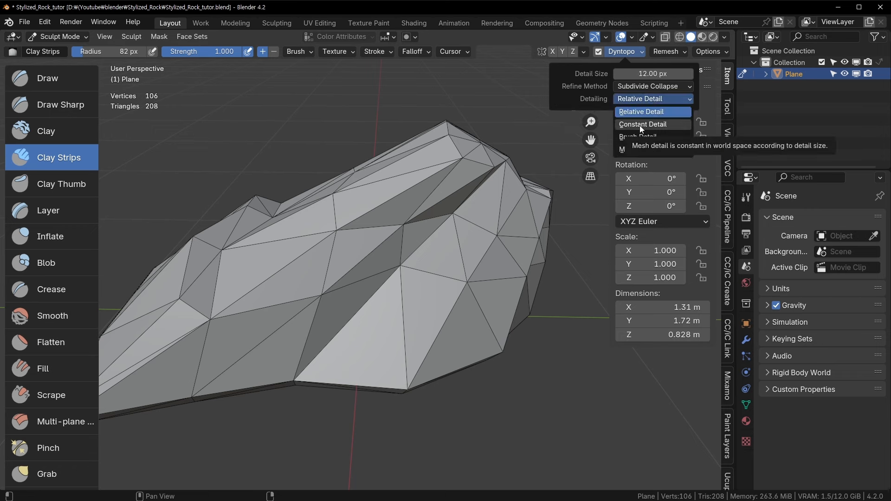
click(640, 129)
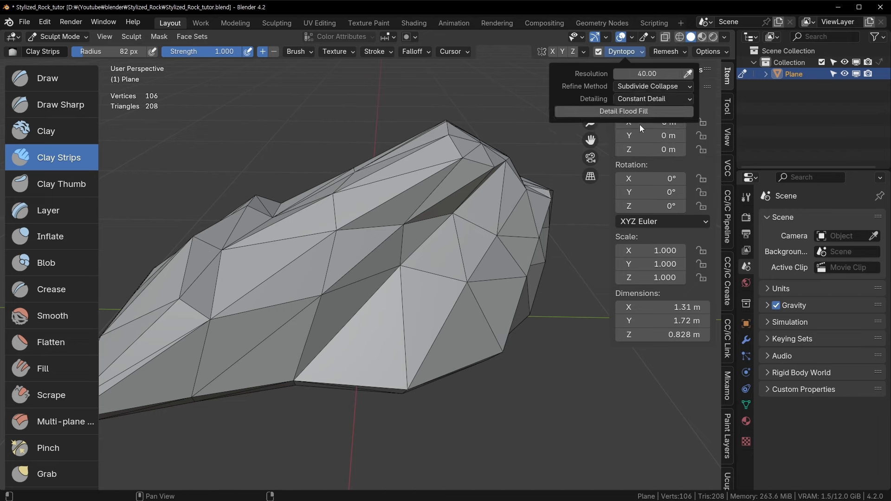
middle_drag(515, 167, 515, 197)
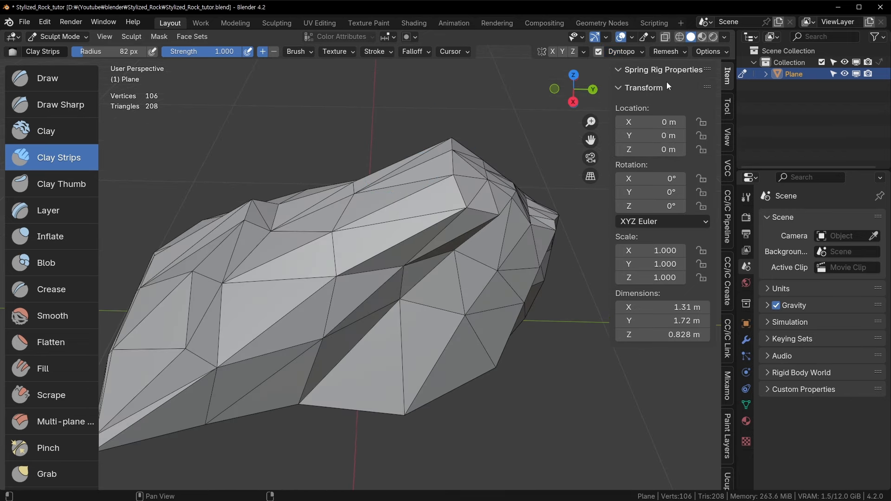
click(625, 52)
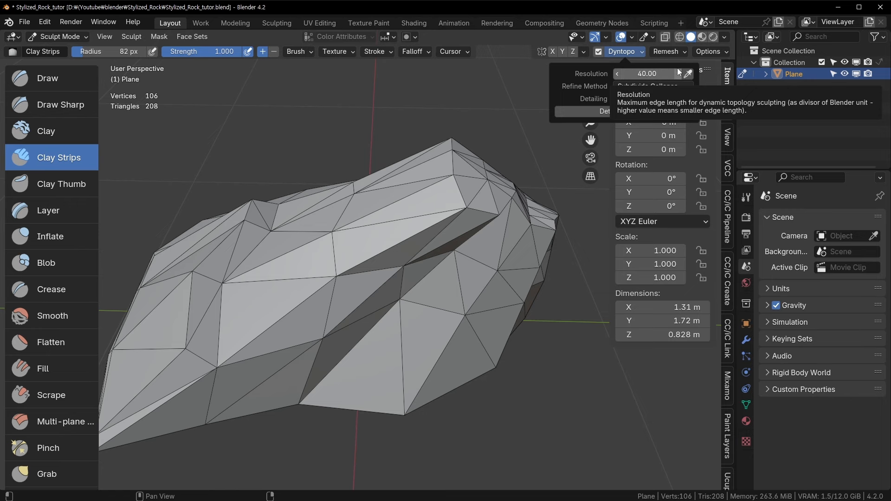
scroll(451, 202, up, 3)
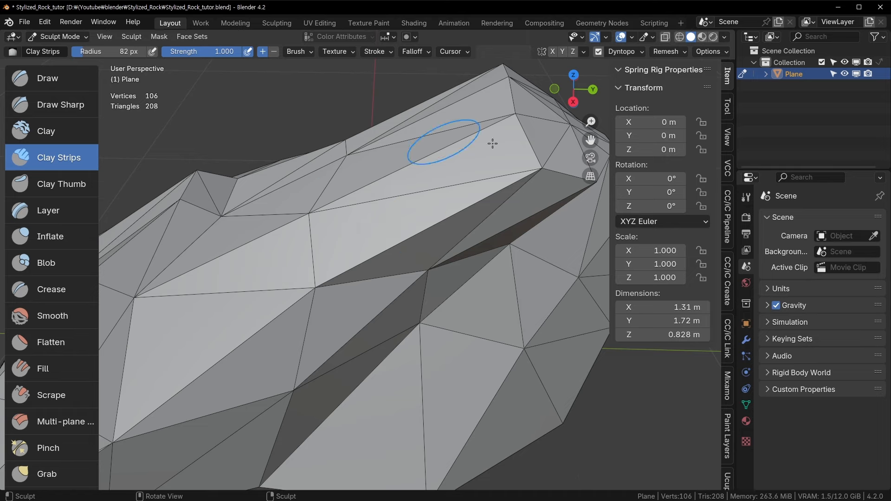
Set the Clay Strips brush radius to 70 px.
scroll(317, 298, down, 5)
scroll(339, 267, up, 4)
key(f)
click(362, 265)
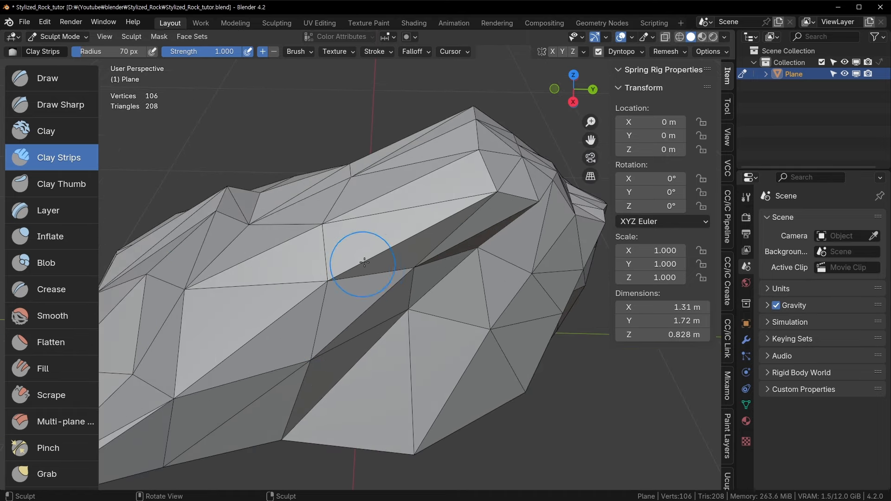
Try Clay Strips strokes across the rock's long upper side facets and undo them.
drag(399, 230, 359, 264)
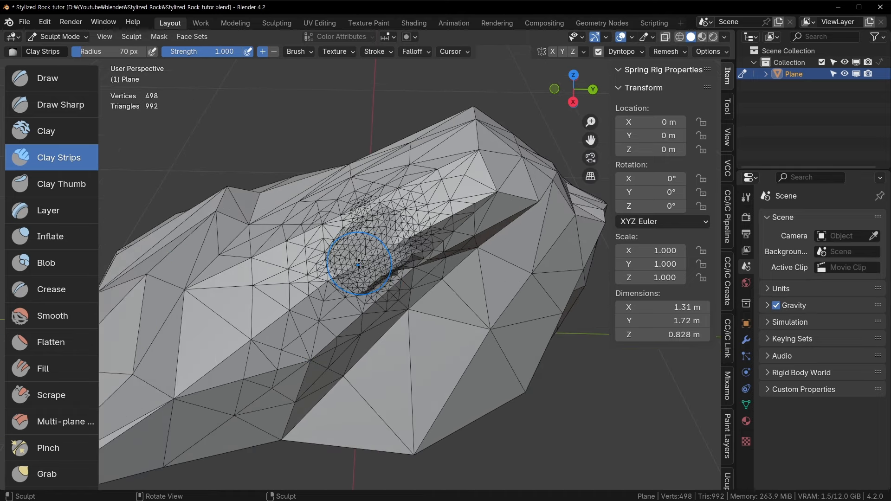
mouse_move(359, 263)
middle_down()
mouse_move(436, 252)
mouse_move(384, 253)
middle_up()
scroll(385, 251, up, 3)
key(ctrl+z)
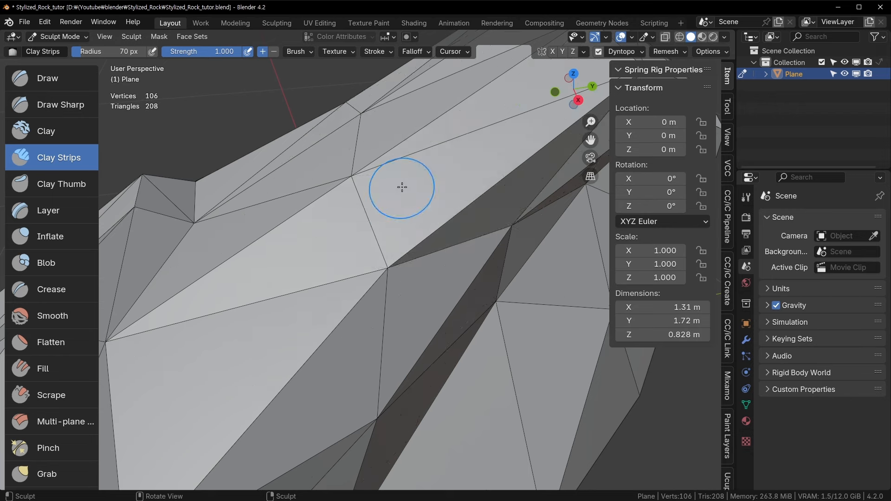
drag(402, 187, 349, 211)
key(ctrl+z)
key(ctrl+z)
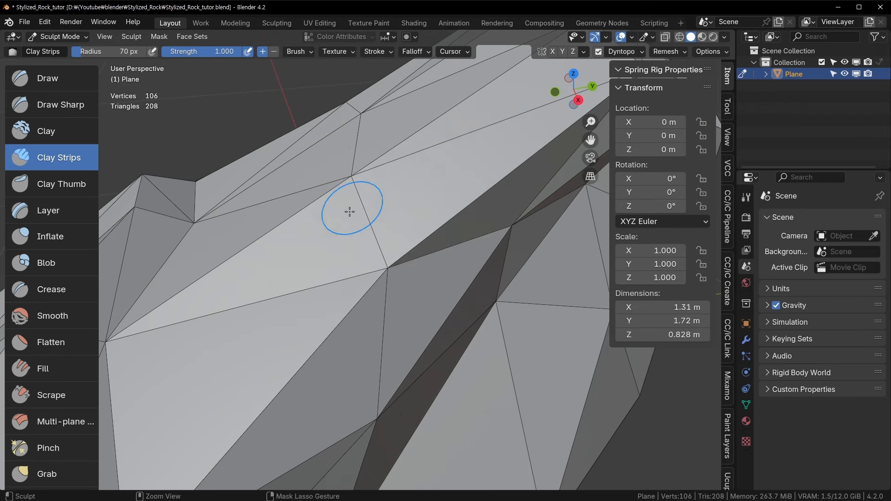
Set the Dyntopo resolution to 60 and brush a Clay Strips test stroke over the rock's side ridge.
scroll(388, 218, down, 5)
click(626, 52)
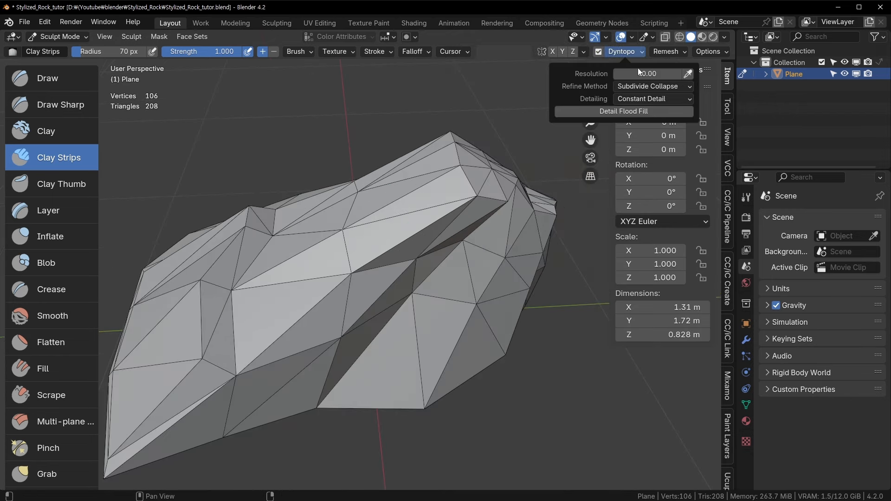
text(50)
key(Return)
drag(364, 237, 349, 263)
scroll(349, 264, up, 5)
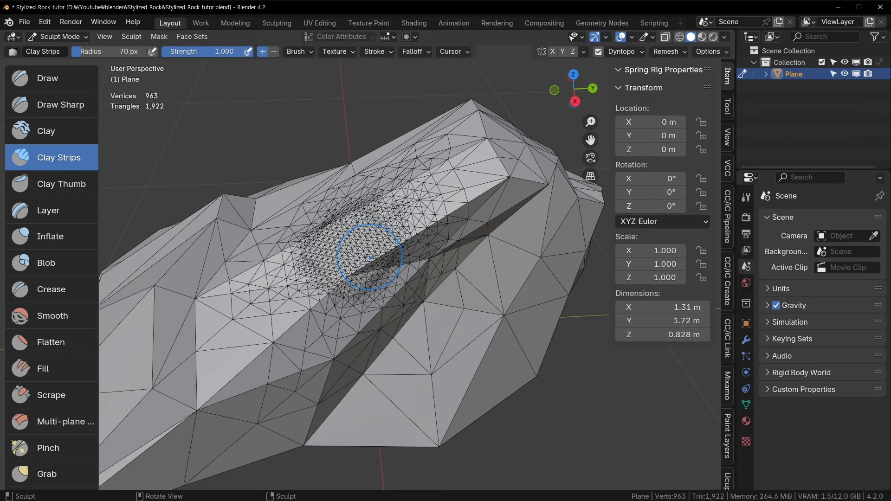
Flood fill the whole rock mesh with detail at resolution 60.
click(622, 51)
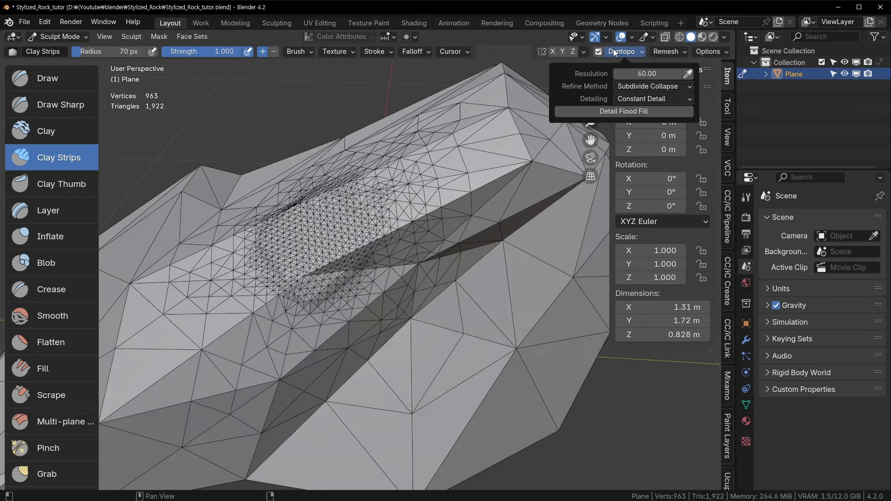
click(624, 112)
Try long diagonal Clay Strips strokes down the rock's refined side and undo them.
middle_drag(338, 138, 389, 234)
scroll(381, 159, down, 2)
drag(463, 161, 233, 371)
key(ctrl+z)
drag(465, 171, 255, 353)
key(ctrl+z)
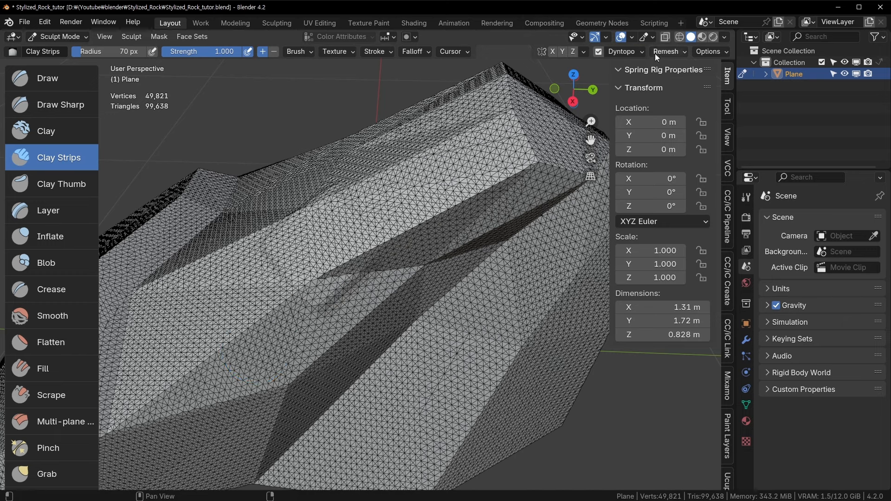
Flood fill the rock's mesh detail at a Dyntopo resolution of 70, and turn off the wireframe overlay.
click(631, 48)
click(635, 74)
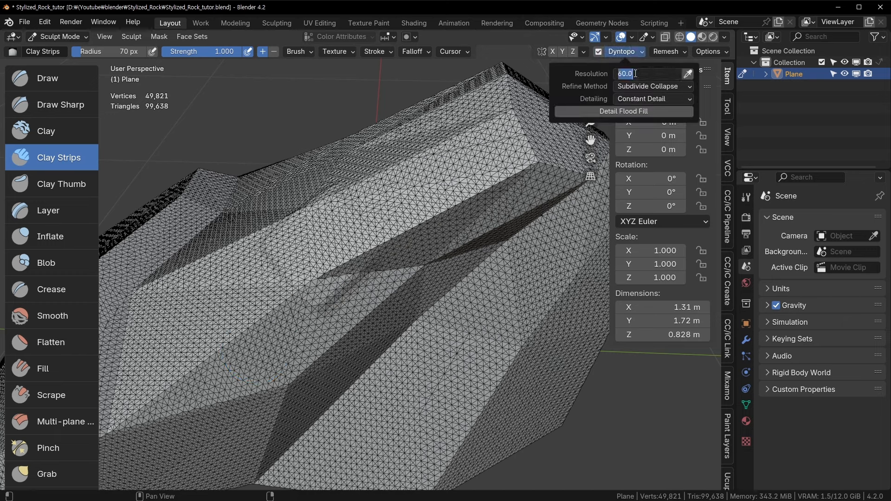
text(70)
key(Return)
click(611, 112)
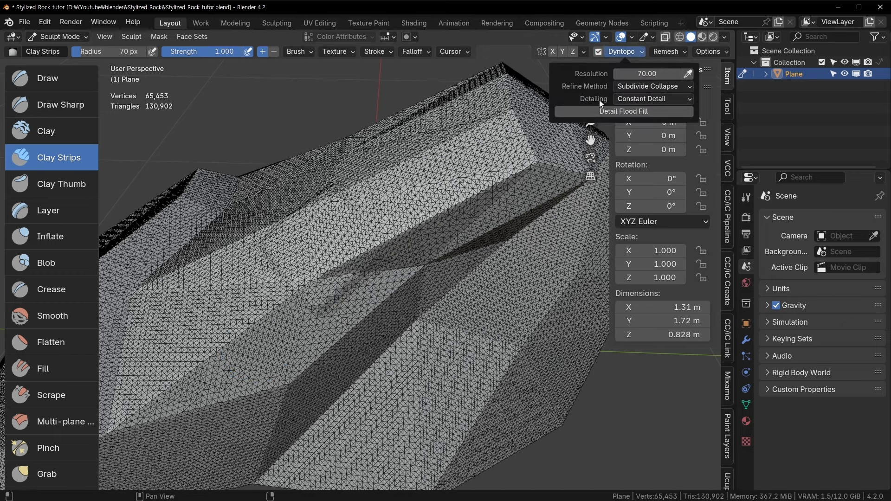
click(632, 37)
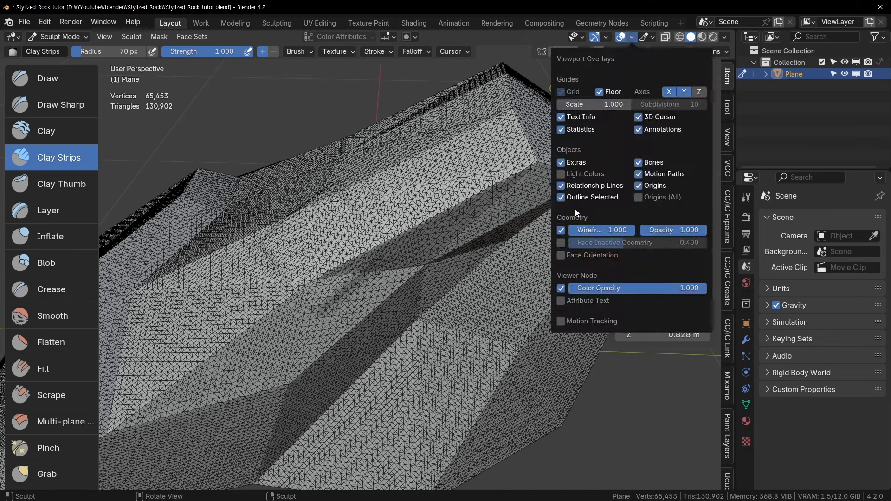
click(560, 228)
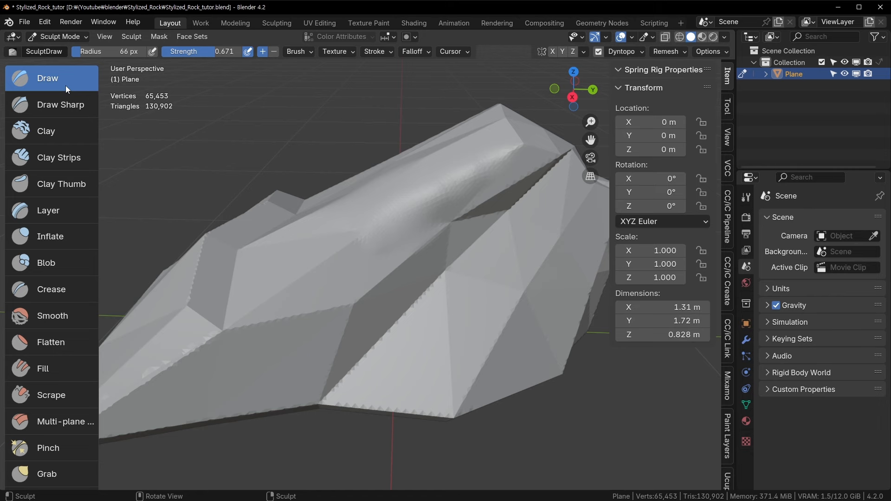
Try a 42 px Draw brush stroke along the rock's side facet and undo it.
scroll(376, 269, up, 3)
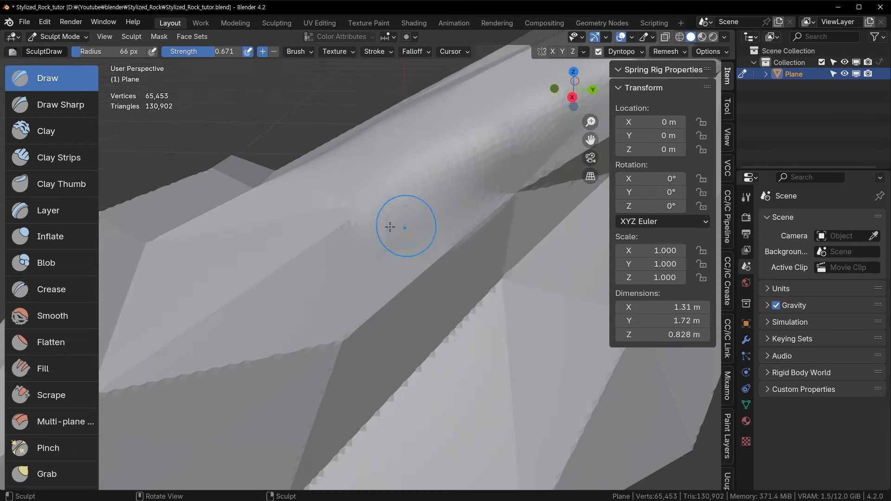
key(f)
click(364, 232)
mouse_move(364, 233)
mouse_down()
mouse_move(249, 294)
mouse_move(392, 235)
mouse_up()
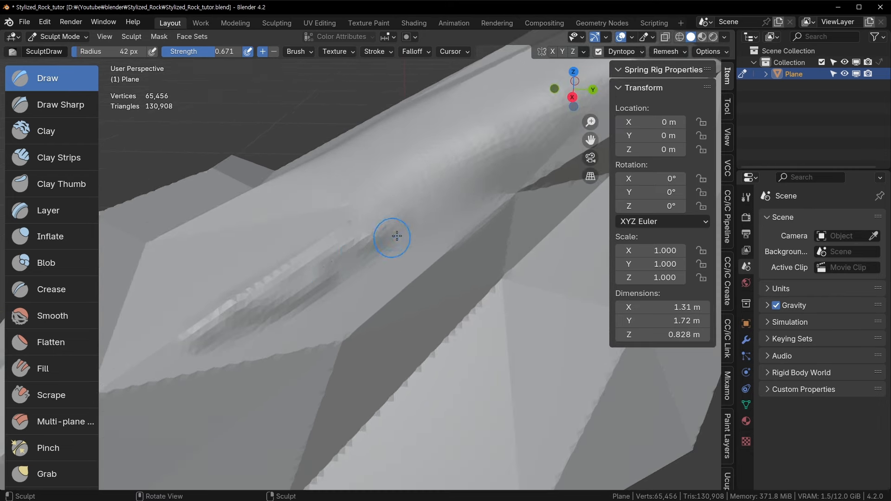
scroll(346, 232, down, 4)
key(ctrl+z)
Switch back to the Clay Strips brush and set its radius to 64 px.
click(70, 157)
scroll(371, 225, up, 4)
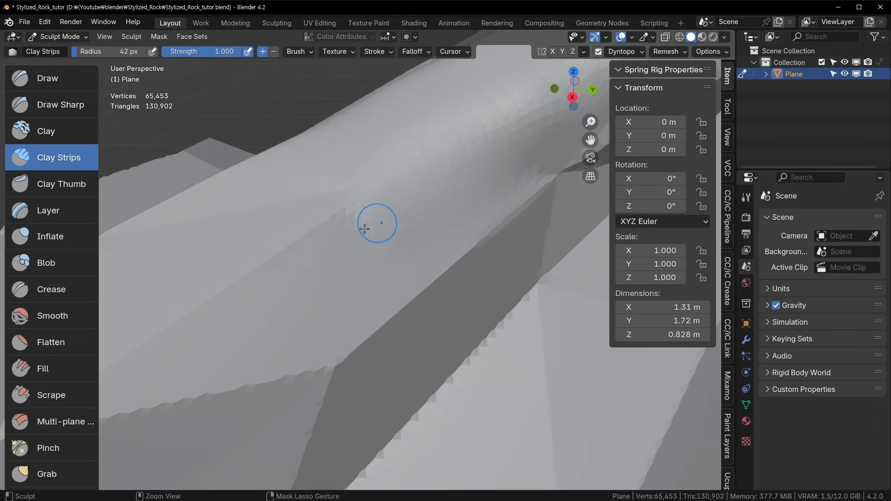
key(f)
click(358, 245)
Try a long Clay Strips stroke down the facet beside the bulged ridge and undo it.
middle_drag(369, 240, 356, 227)
drag(403, 207, 193, 313)
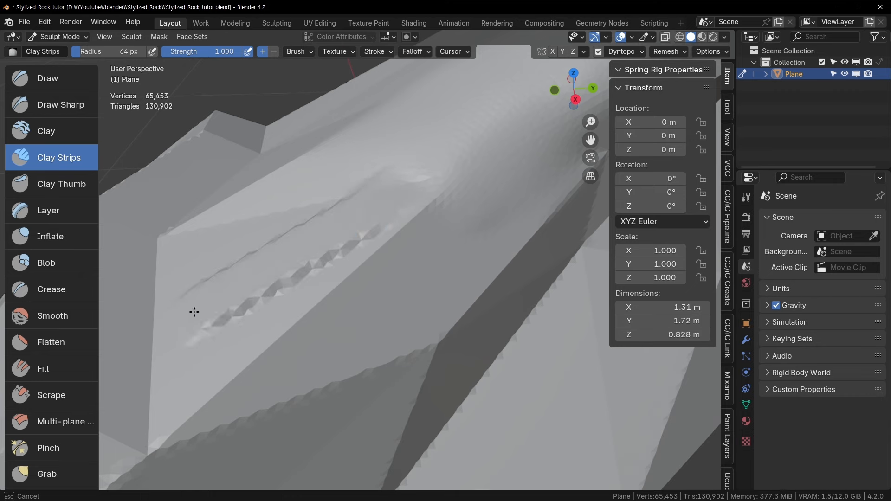
middle_drag(325, 283, 415, 303)
middle_drag(517, 262, 374, 343)
key(ctrl+z)
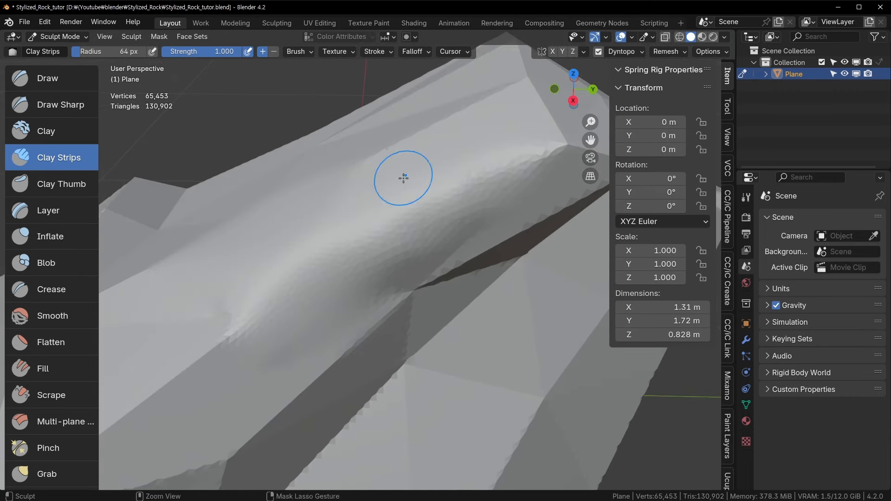
Reshape and smooth the ridge and upper facets along the rock's side with 59 px Clay Strips strokes.
ctrl+middle_drag(404, 179, 297, 227)
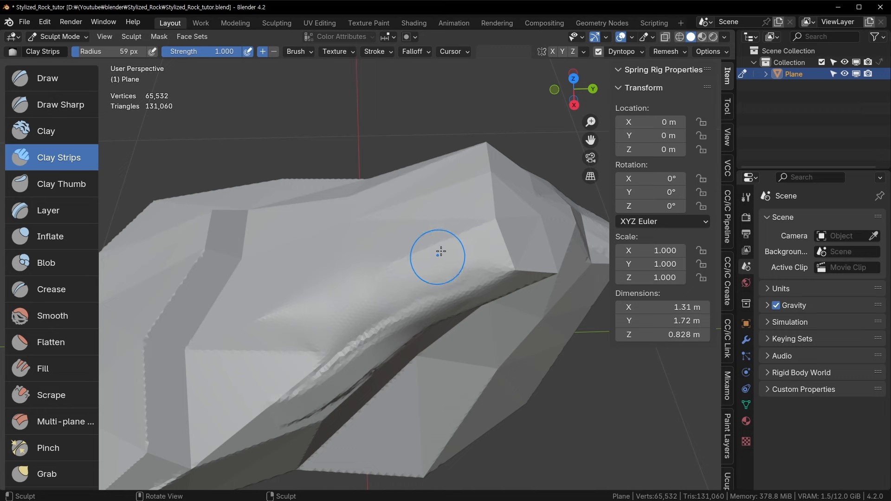
drag(457, 241, 301, 315)
drag(453, 250, 337, 237)
middle_drag(433, 251, 416, 256)
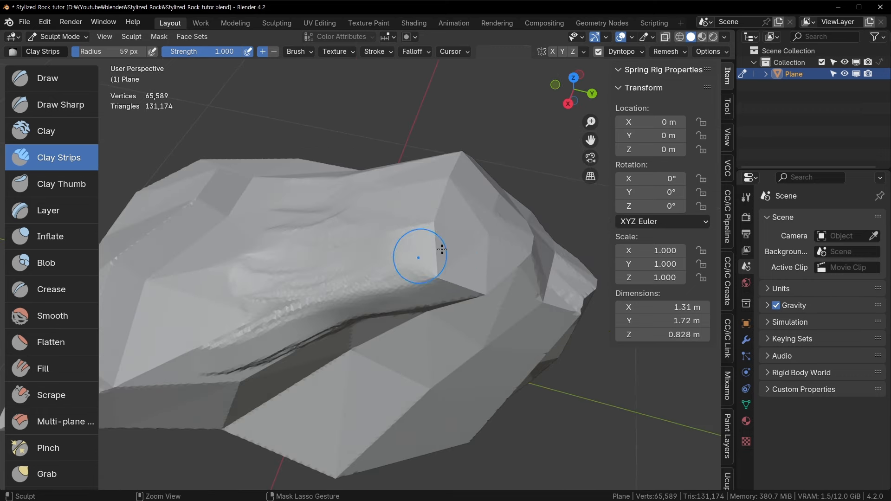
drag(415, 256, 438, 252)
middle_drag(437, 252, 368, 195)
mouse_move(368, 194)
shift+mouse_down()
mouse_move(284, 235)
mouse_move(292, 223)
shift+mouse_up()
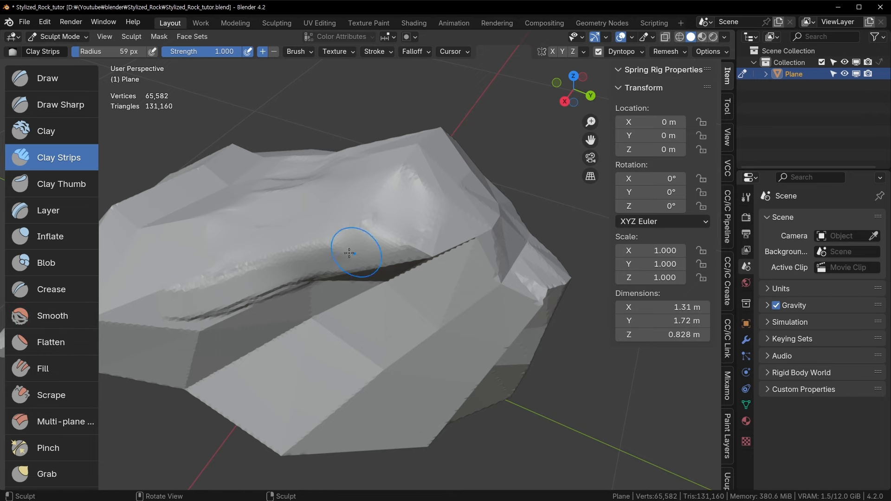
Soften the edges around the recessed facets toward the rock's positive-Y end with Clay Strips strokes.
middle_drag(233, 264, 348, 243)
drag(376, 178, 374, 180)
middle_drag(374, 180, 294, 210)
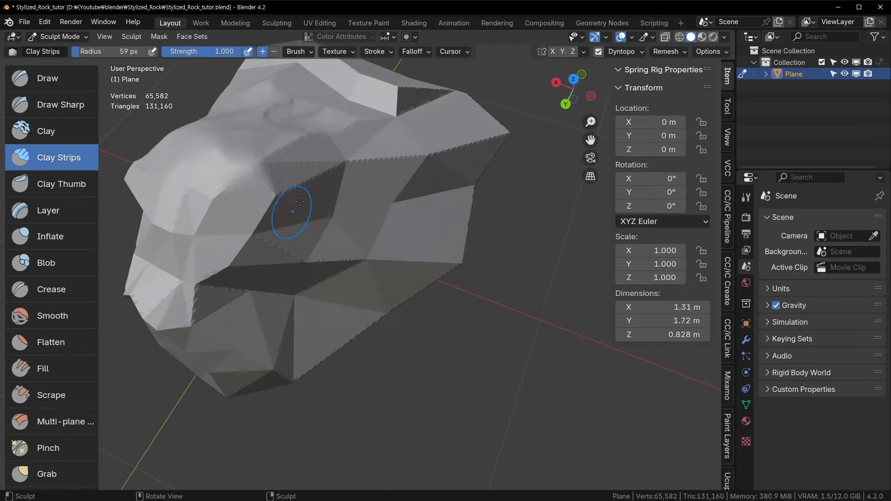
mouse_move(294, 212)
mouse_down()
mouse_move(280, 181)
mouse_move(304, 178)
mouse_up()
middle_drag(304, 177, 273, 166)
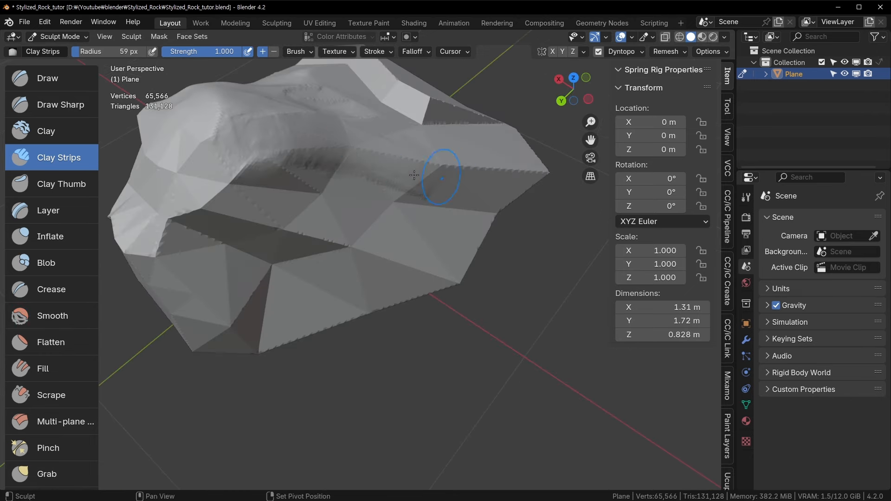
Reshape and smooth the stepped ridge above the rock's low negative-Y end with 44 px Clay Strips strokes.
mouse_move(414, 174)
middle_down()
mouse_move(358, 129)
mouse_move(308, 213)
mouse_move(425, 196)
mouse_move(378, 214)
mouse_move(253, 204)
middle_up()
scroll(251, 200, up, 4)
key(f)
click(254, 207)
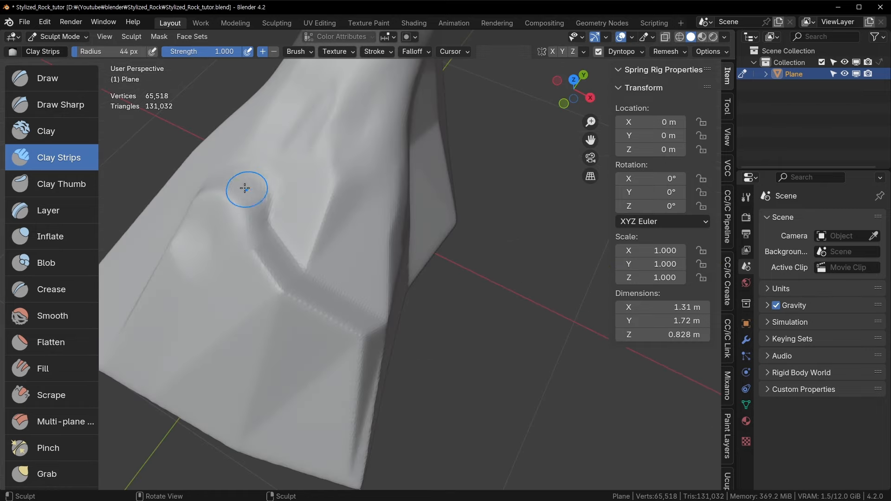
mouse_move(275, 277)
mouse_down()
mouse_move(262, 228)
mouse_move(318, 311)
mouse_move(305, 315)
mouse_up()
mouse_move(238, 221)
ctrl+mouse_down()
mouse_move(282, 312)
mouse_move(273, 267)
ctrl+mouse_up()
middle_drag(316, 318, 284, 305)
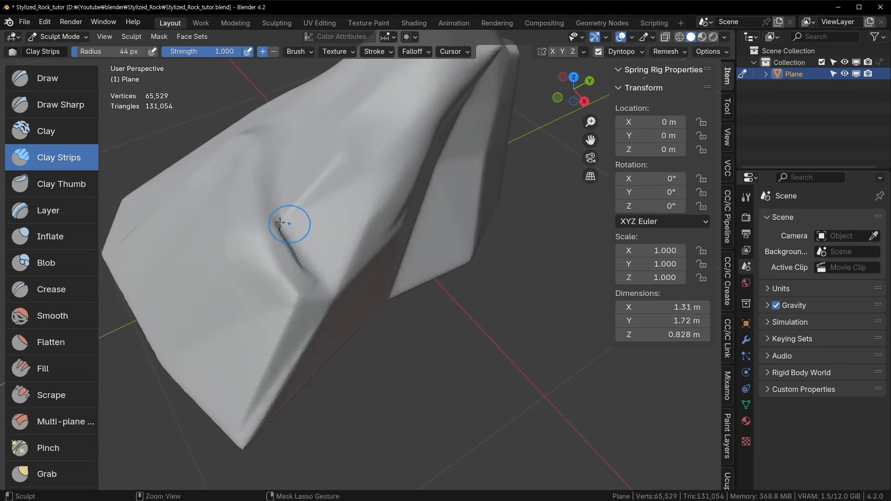
drag(280, 222, 279, 240)
shift+drag(304, 292, 318, 292)
middle_drag(322, 292, 298, 255)
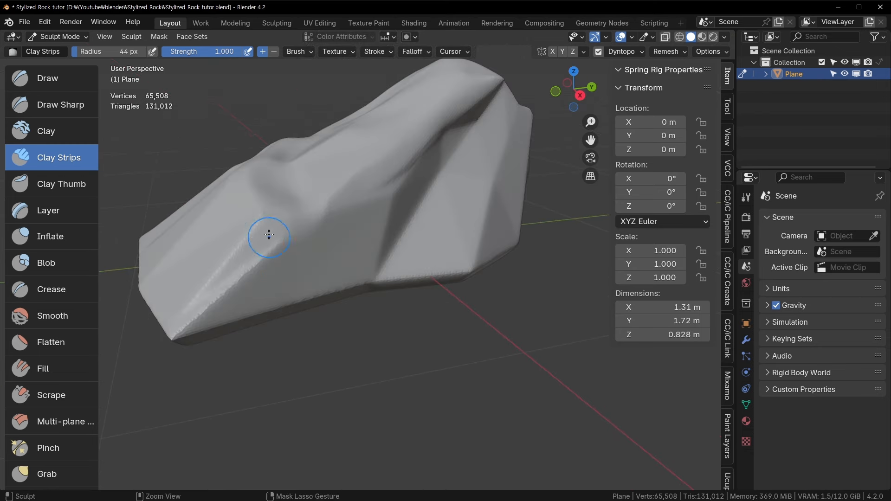
Carve down the sharp edge of the low end's sloping facet with inverted 30 px Clay Strips strokes.
key(f)
click(260, 232)
mouse_move(274, 225)
ctrl+mouse_down()
mouse_move(232, 259)
mouse_move(251, 232)
mouse_move(273, 235)
mouse_move(246, 235)
ctrl+mouse_up()
shift+middle_drag(269, 245, 348, 266)
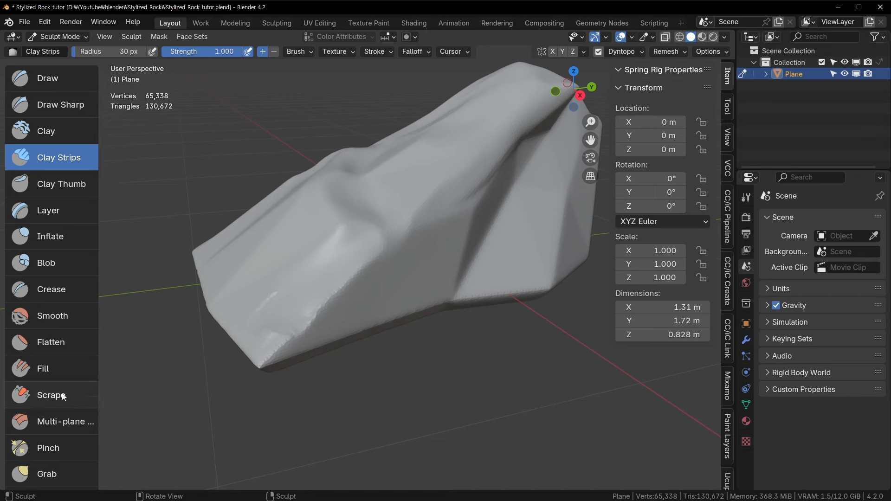
Switch to the Scrape brush and plane down the low end's sharp edge, enlarging the brush radius to 112 px.
click(74, 391)
scroll(272, 280, up, 4)
key(f)
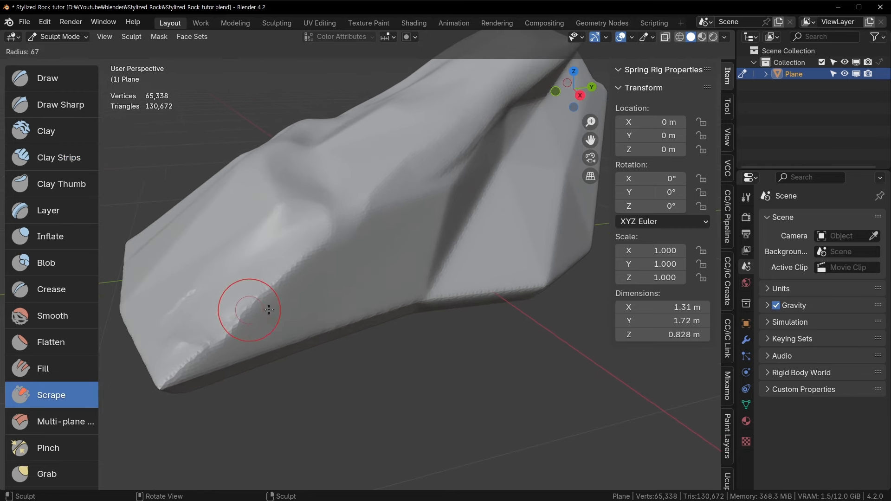
drag(318, 236, 399, 234)
mouse_move(343, 283)
middle_down()
mouse_move(362, 253)
mouse_move(374, 253)
middle_up()
key(f)
click(392, 252)
drag(306, 225, 318, 226)
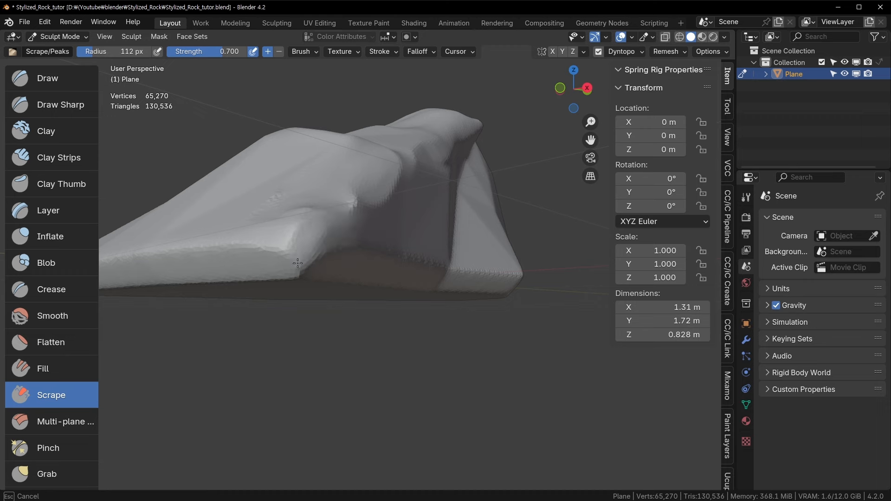
Scrape the corner and bottom edge around the rock's low end with the 112 px brush.
drag(298, 263, 309, 252)
middle_drag(325, 267, 283, 269)
drag(279, 267, 364, 268)
shift+middle_drag(398, 255, 299, 267)
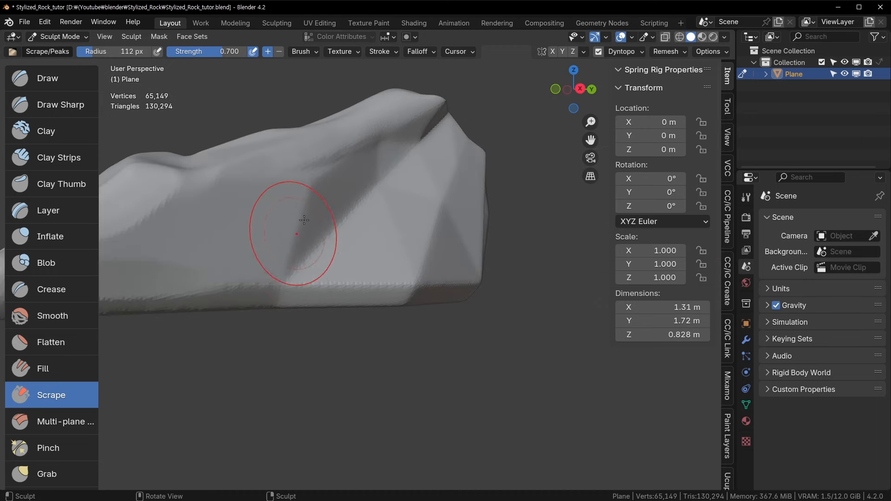
Scrape the facet edges and bottom rim along the rock's positive-X side with the 112 px brush.
drag(304, 217, 343, 169)
mouse_move(305, 271)
mouse_down()
mouse_move(253, 275)
mouse_move(302, 270)
mouse_up()
middle_drag(391, 268, 369, 273)
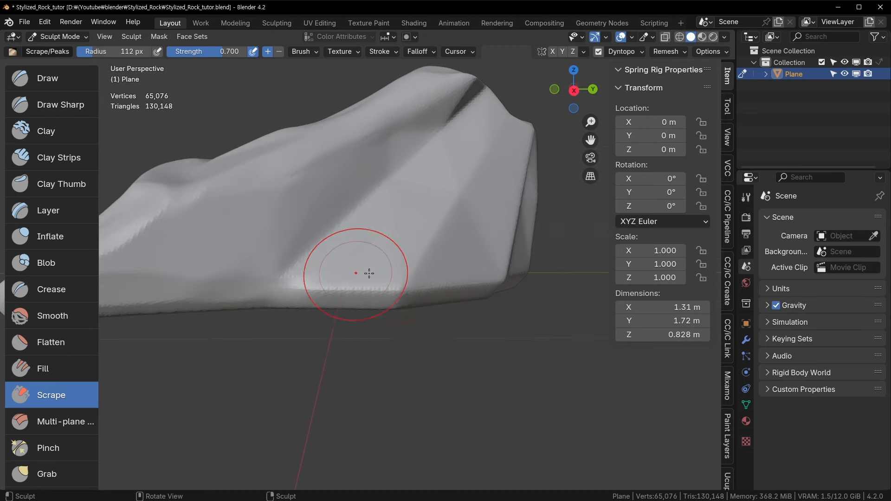
mouse_move(369, 273)
mouse_down()
mouse_move(404, 285)
mouse_move(338, 285)
mouse_up()
mouse_move(338, 284)
middle_down()
mouse_move(416, 254)
mouse_move(387, 265)
middle_up()
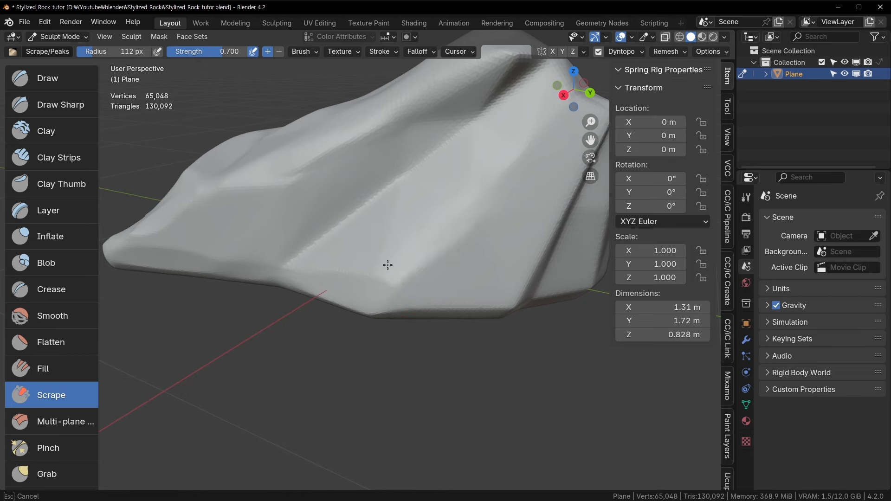
drag(446, 251, 445, 245)
shift+middle_drag(441, 241, 380, 258)
Scrape the ridges between the positive-X side and the positive-Y end, continuing with an 81 px radius.
middle_drag(267, 268, 412, 260)
drag(412, 260, 393, 332)
drag(427, 281, 472, 197)
middle_drag(472, 192, 464, 216)
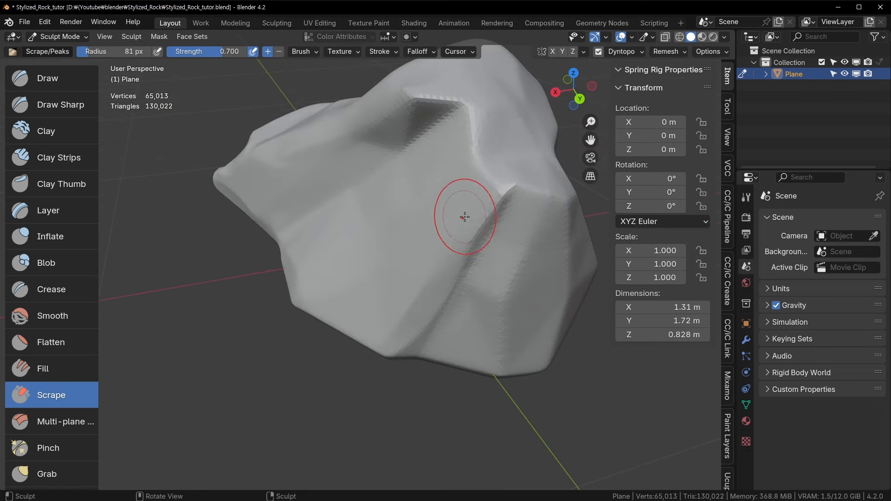
drag(464, 217, 464, 140)
middle_drag(475, 137, 470, 198)
mouse_move(455, 192)
mouse_down()
mouse_move(397, 177)
mouse_move(440, 192)
mouse_up()
Flatten the hard facet borders around the rock's positive-Y end with 81 px Scrape strokes.
middle_drag(481, 195, 429, 227)
drag(432, 225, 460, 191)
drag(349, 271, 399, 353)
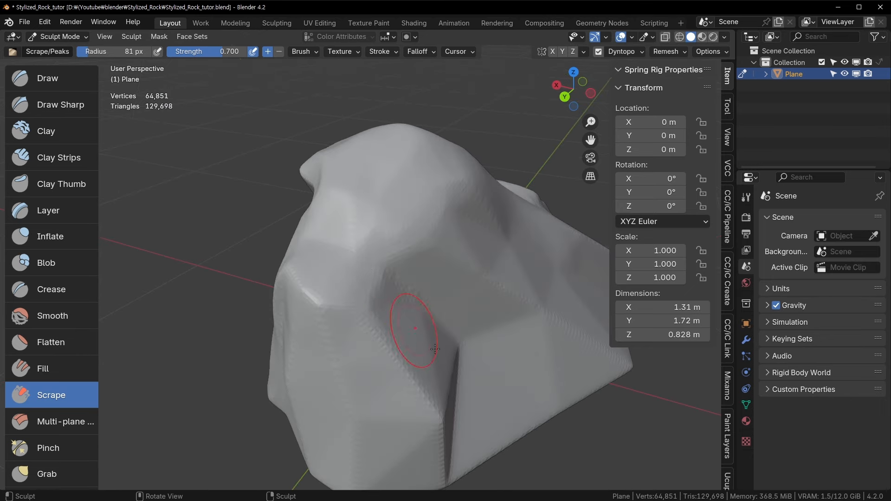
middle_drag(399, 353, 285, 248)
drag(301, 270, 320, 297)
mouse_move(320, 297)
middle_down()
mouse_move(438, 204)
mouse_move(439, 229)
mouse_move(391, 257)
middle_up()
Switch to Clay Strips at 81 px, lay two long strokes down the negative-X slope, and smooth their borders.
click(51, 154)
mouse_move(377, 133)
mouse_down()
mouse_move(392, 239)
mouse_move(440, 386)
mouse_up()
drag(411, 195, 468, 390)
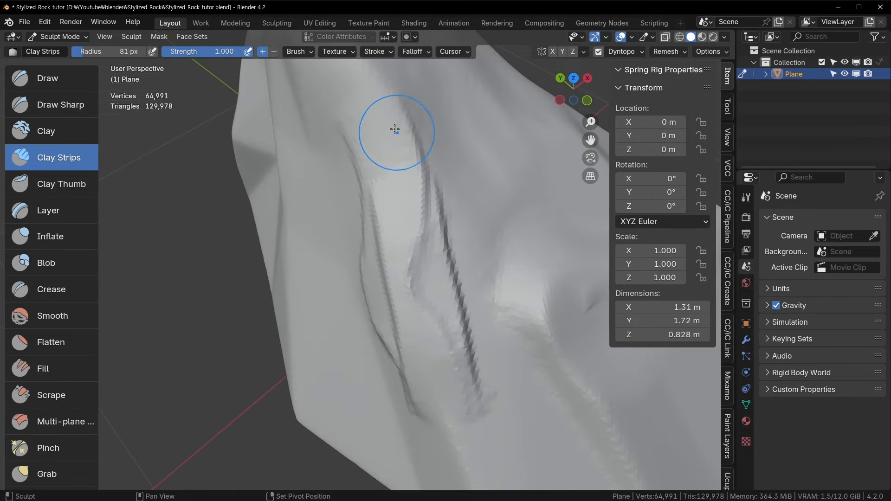
shift+drag(394, 130, 464, 385)
mouse_move(355, 154)
shift+mouse_down()
mouse_move(374, 349)
mouse_move(420, 403)
shift+mouse_up()
shift+middle_drag(463, 413, 383, 222)
middle_drag(413, 281, 442, 255)
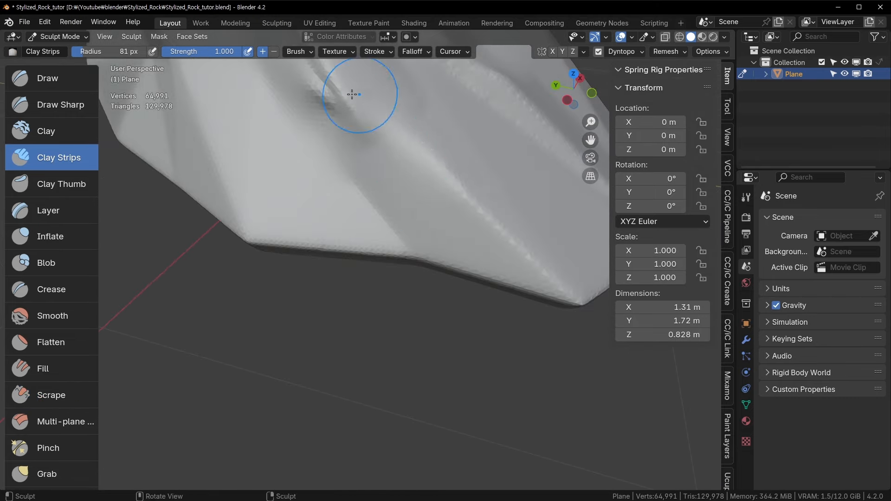
Extend the Clay Strips ridges down the negative-X side toward the base and smooth them.
drag(358, 95, 453, 218)
drag(395, 100, 483, 179)
shift+middle_drag(398, 81, 382, 179)
shift+drag(323, 170, 394, 288)
mouse_move(415, 188)
shift+mouse_down()
mouse_move(465, 250)
mouse_move(382, 202)
shift+mouse_up()
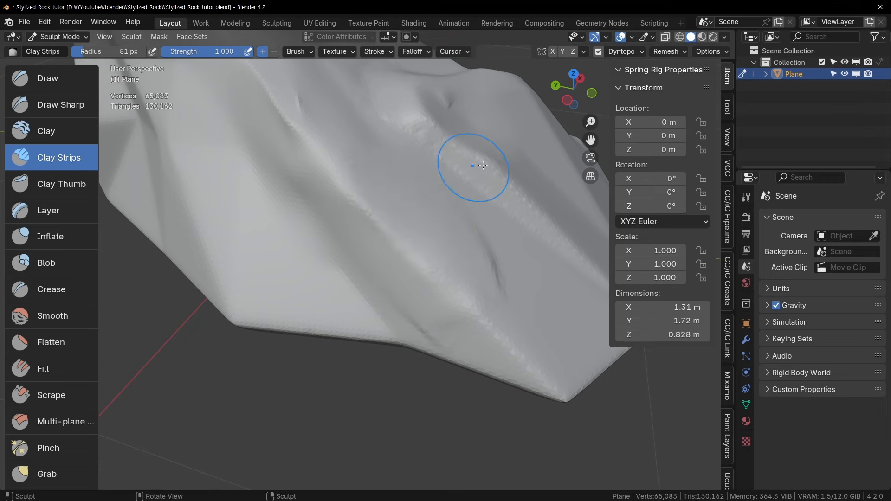
Build up a broad raised plane on the rock's upper slope with 81 px Clay Strips strokes and smooth it.
mouse_move(481, 165)
middle_down()
mouse_move(441, 189)
mouse_move(408, 255)
middle_up()
mouse_move(388, 274)
mouse_down()
mouse_move(378, 280)
mouse_move(408, 318)
mouse_move(390, 236)
mouse_up()
shift+middle_drag(389, 216, 386, 345)
mouse_move(314, 145)
mouse_down()
mouse_move(388, 253)
mouse_move(482, 314)
mouse_move(378, 267)
mouse_move(304, 174)
mouse_move(344, 148)
mouse_move(306, 261)
mouse_up()
shift+drag(465, 282, 324, 175)
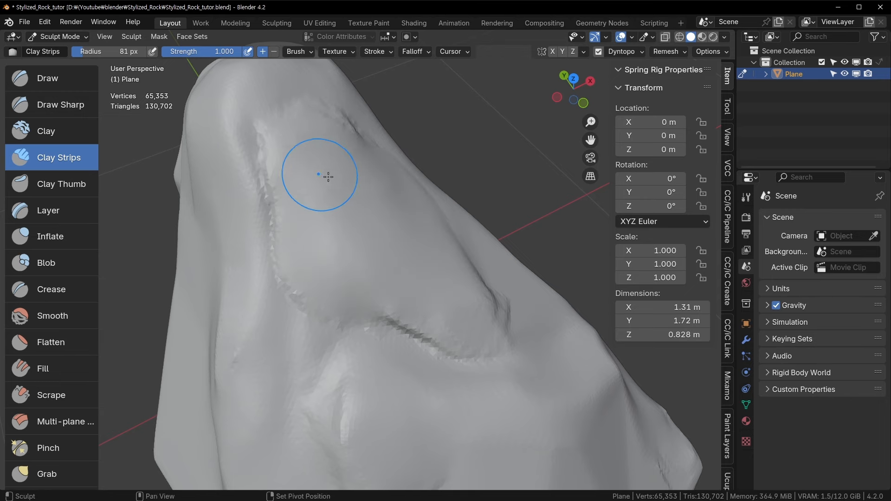
Resize the Clay Strips brush and add strokes across the top and down the edge of the raised upper plane.
shift+middle_drag(326, 177, 370, 169)
key(f)
click(373, 172)
key(f)
click(369, 172)
mouse_move(337, 150)
mouse_down()
mouse_move(366, 227)
mouse_move(380, 177)
mouse_move(369, 140)
mouse_up()
drag(294, 143, 318, 293)
Adjust the Clay Strips radius and carve into the lower border of the raised upper plane with an inverted stroke.
middle_drag(320, 293, 367, 297)
key(f)
click(252, 254)
mouse_move(367, 320)
shift+middle_down()
mouse_move(306, 247)
mouse_move(344, 221)
shift+middle_up()
key(f)
click(332, 221)
mouse_move(294, 216)
ctrl+mouse_down()
mouse_move(341, 218)
mouse_move(312, 215)
ctrl+mouse_up()
Cut a narrow crack into the lower negative-X facet with inverted 17 px Clay Strips strokes.
shift+middle_drag(441, 260, 313, 158)
key(f)
click(316, 162)
ctrl+drag(324, 183, 326, 241)
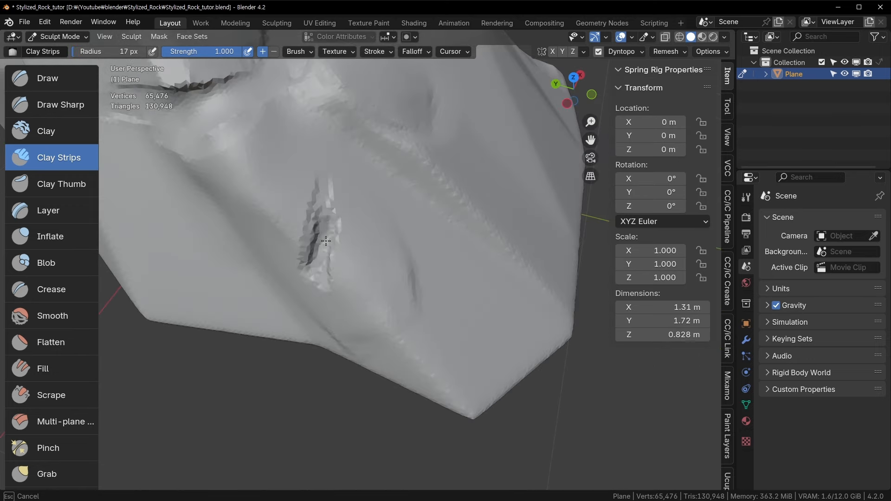
ctrl+drag(319, 279, 309, 295)
Enlarge the Clay Strips radius to 42 px and stroke down the upper facet on the negative-X side.
scroll(320, 260, down, 5)
scroll(278, 232, up, 4)
key(f)
click(278, 221)
shift+middle_drag(278, 221, 354, 297)
drag(341, 199, 360, 252)
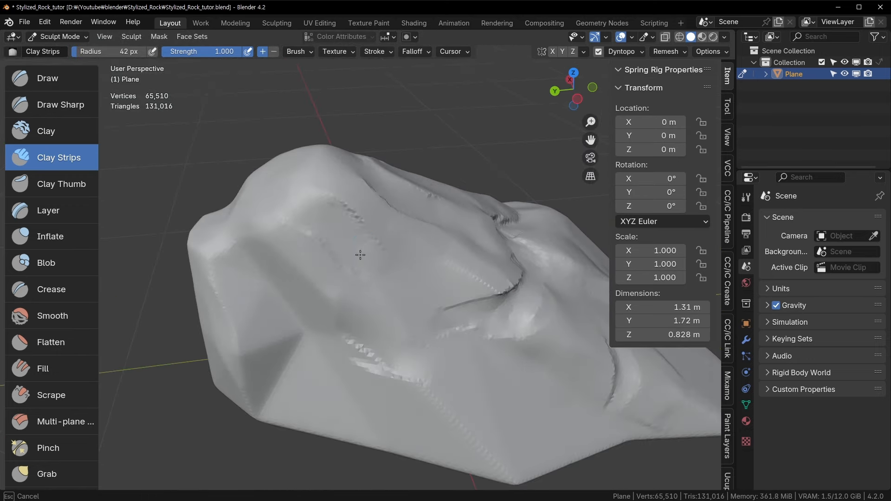
Resize the Clay Strips brush and sculpt further strokes down the upper facets of the rock.
mouse_move(360, 252)
middle_down()
mouse_move(248, 220)
mouse_move(315, 209)
middle_up()
scroll(315, 209, down, 2)
key(f)
click(320, 214)
mouse_move(315, 213)
mouse_down()
mouse_move(357, 273)
mouse_move(301, 260)
mouse_up()
mouse_move(301, 260)
middle_down()
mouse_move(341, 237)
mouse_move(366, 268)
middle_up()
middle_drag(380, 239, 445, 265)
drag(387, 146, 393, 220)
shift+middle_drag(392, 226, 392, 320)
Define the long diagonal crevice and its ledges on the positive-X side with Clay Strips strokes, working at 22 px.
middle_drag(362, 265, 290, 223)
drag(246, 202, 279, 186)
mouse_move(324, 213)
middle_down()
mouse_move(429, 237)
mouse_move(463, 209)
middle_up()
drag(381, 260, 432, 239)
mouse_move(431, 238)
middle_down()
mouse_move(397, 229)
mouse_move(418, 223)
middle_up()
mouse_move(408, 186)
mouse_down()
mouse_move(348, 199)
mouse_move(237, 320)
mouse_up()
shift+middle_drag(237, 320, 393, 217)
drag(436, 190, 300, 271)
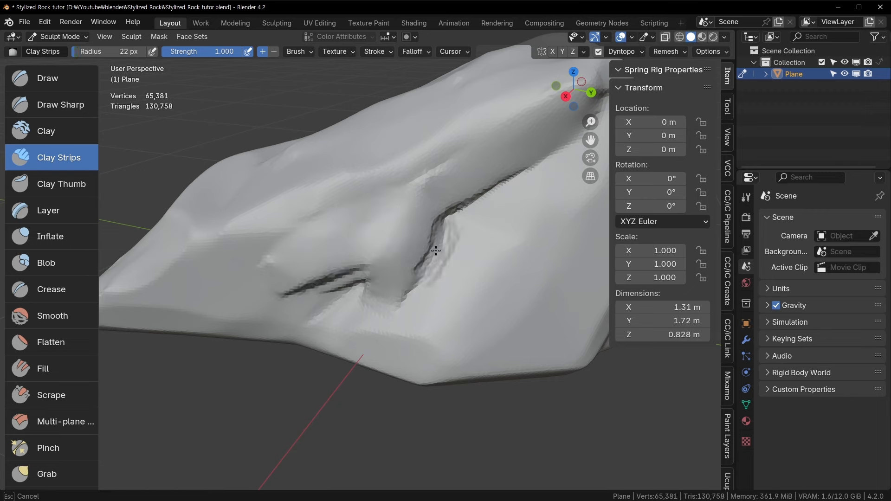
Rough up the lower positive-X edge near the low end with 37 px Clay Strips strokes.
middle_drag(407, 292, 297, 253)
mouse_move(297, 253)
mouse_down()
mouse_move(346, 241)
mouse_move(236, 264)
mouse_up()
middle_drag(395, 260, 507, 252)
drag(455, 241, 346, 216)
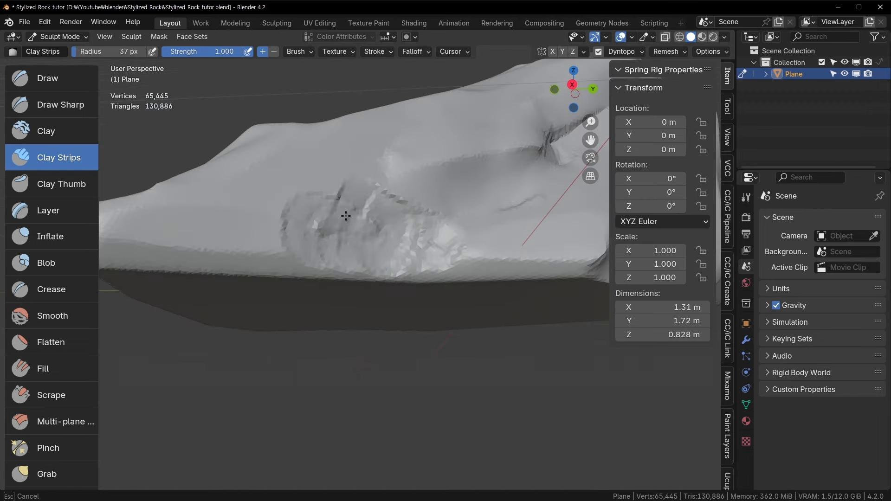
drag(389, 250, 372, 260)
Sculpt chipped planes along the base and lower slope of the negative-Y end with Clay Strips strokes.
middle_drag(417, 222, 385, 280)
drag(334, 371, 408, 394)
mouse_move(389, 325)
middle_down()
mouse_move(412, 283)
mouse_move(307, 279)
middle_up()
key(f)
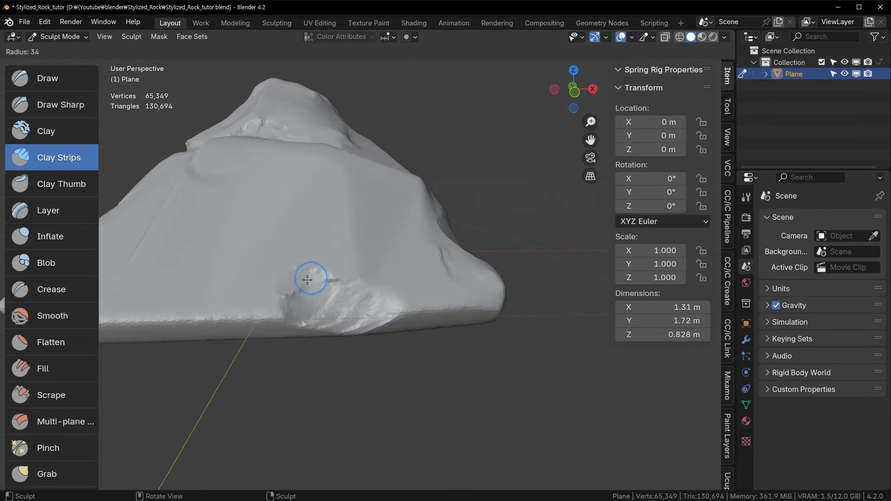
click(317, 279)
drag(304, 232, 392, 320)
mouse_move(361, 264)
middle_down()
mouse_move(388, 284)
mouse_move(357, 204)
middle_up()
drag(367, 181, 328, 224)
Resize the Clay Strips brush and sculpt long grooves and ledges down the slope at the negative-Y end.
key(f)
click(344, 227)
mouse_move(328, 225)
middle_down()
mouse_move(229, 298)
mouse_move(371, 279)
middle_up()
drag(279, 308, 427, 306)
middle_drag(392, 241, 398, 271)
drag(417, 144, 499, 283)
drag(487, 164, 510, 278)
drag(423, 218, 408, 287)
Set the Clay Strips radius to 50 px and shape the recess above the low end's chipped rim.
middle_drag(409, 278, 402, 288)
key(f)
click(385, 274)
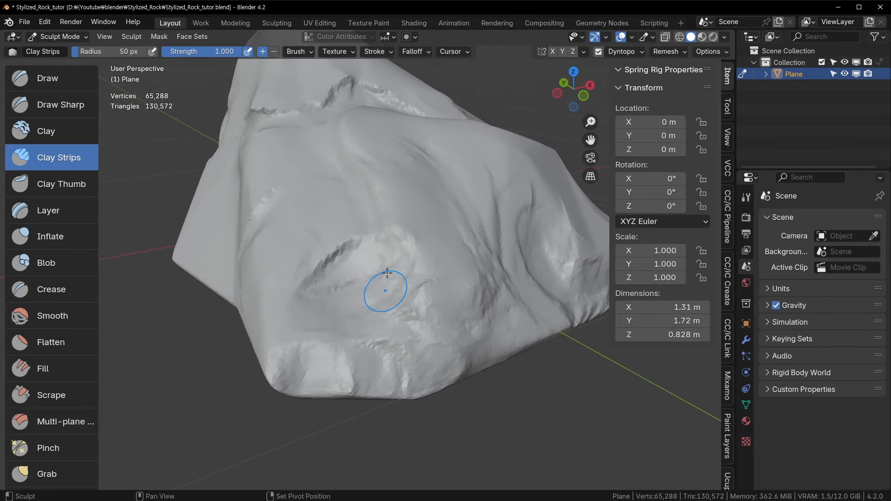
drag(386, 274, 380, 297)
Sculpt broad ledges and creases across the rock's negative-X side with Clay Strips strokes, adjusting the brush radius.
mouse_move(381, 287)
middle_down()
mouse_move(441, 302)
mouse_move(448, 234)
middle_up()
drag(242, 230, 371, 234)
mouse_move(371, 239)
middle_down()
mouse_move(434, 244)
mouse_move(418, 297)
middle_up()
drag(296, 195, 395, 273)
key(f)
click(416, 260)
mouse_move(325, 179)
mouse_down()
mouse_move(432, 267)
mouse_move(499, 269)
mouse_up()
Set the Clay Strips radius to 45 px and carve a recess beneath the main ledge on the negative-X side.
middle_drag(432, 274, 434, 259)
key(f)
click(417, 292)
ctrl+drag(394, 302, 427, 296)
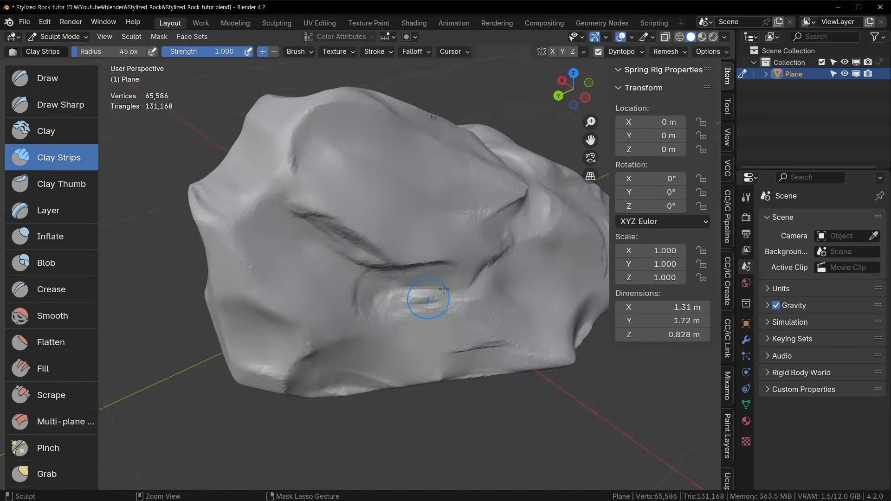
Carve hollows into the facets of the positive-Y end with inverted 45 px Clay Strips strokes.
middle_drag(362, 283, 432, 273)
middle_drag(297, 255, 395, 246)
ctrl+drag(366, 274, 394, 217)
middle_drag(383, 221, 371, 330)
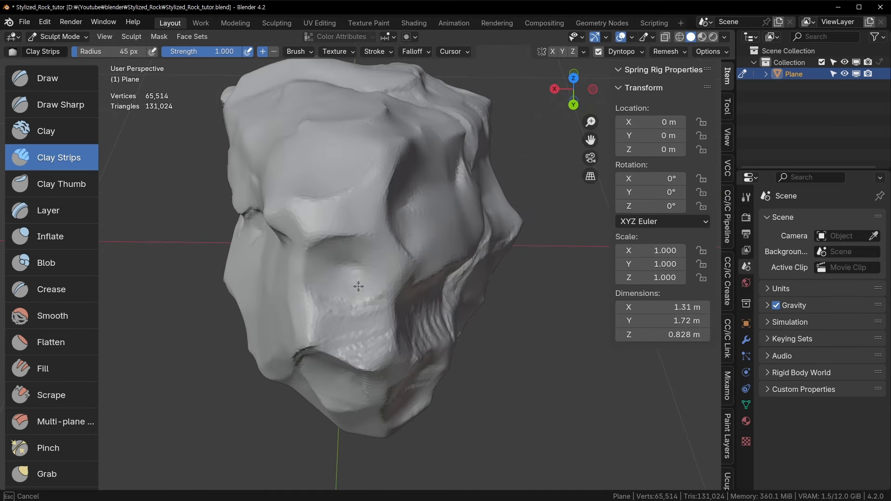
mouse_move(358, 287)
middle_down()
mouse_move(354, 200)
mouse_move(426, 305)
mouse_move(367, 291)
middle_up()
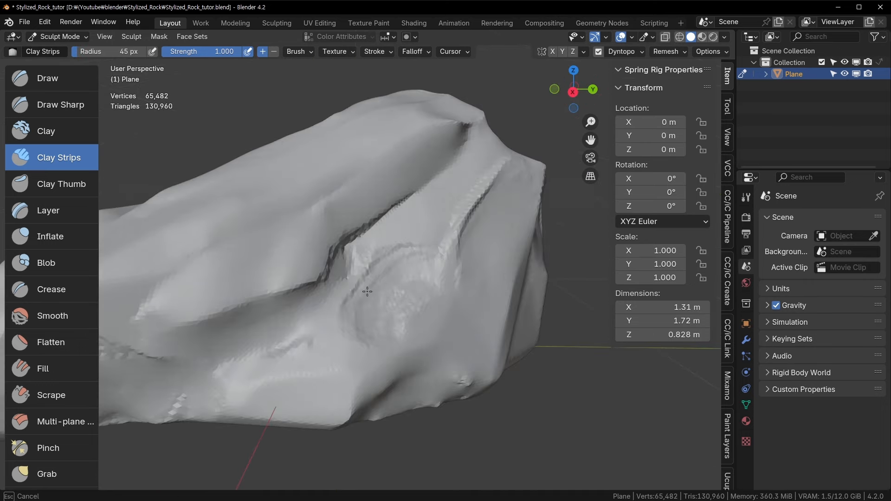
Carve a hollow below the diagonal crevice on the positive-X side and smooth the nearby surface.
middle_drag(428, 213, 419, 291)
ctrl+drag(448, 284, 410, 352)
shift+middle_drag(304, 273, 371, 345)
shift+drag(346, 340, 336, 362)
Reduce the Clay Strips radius to 25 px and deepen the crevice on the positive-X side with an inverted stroke.
key(ctrl+f)
key(f)
click(344, 297)
ctrl+drag(354, 330, 346, 260)
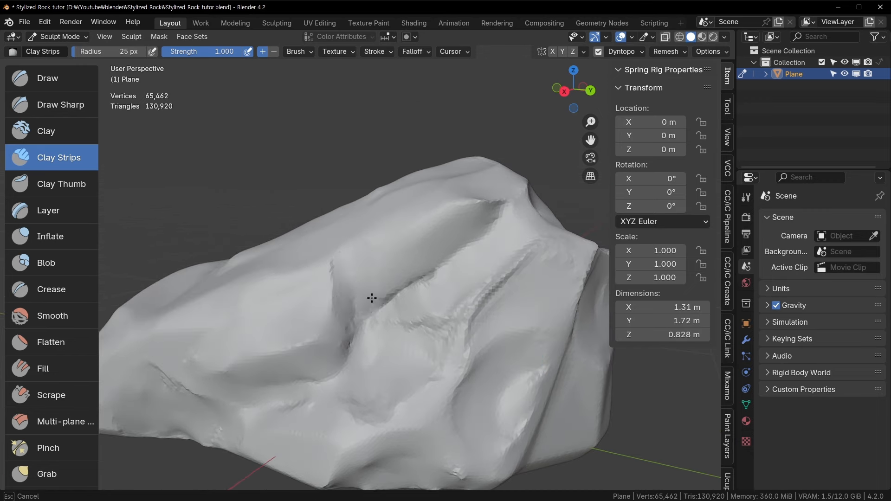
Carve and smooth the lower ledges along the positive-X side with Clay Strips strokes, using a 53 px radius.
mouse_move(372, 298)
middle_down()
mouse_move(393, 327)
mouse_move(440, 266)
middle_up()
ctrl+drag(438, 268, 402, 272)
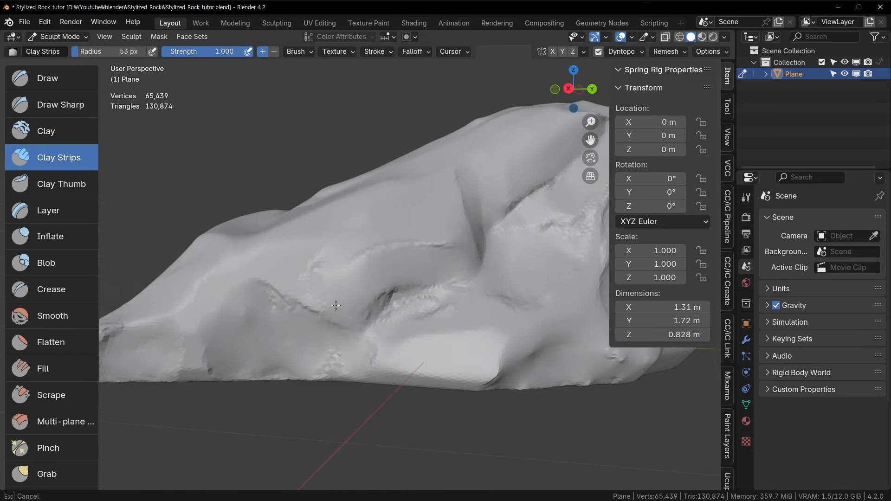
shift+drag(335, 306, 293, 317)
mouse_move(341, 316)
middle_down()
mouse_move(370, 331)
mouse_move(428, 270)
middle_up()
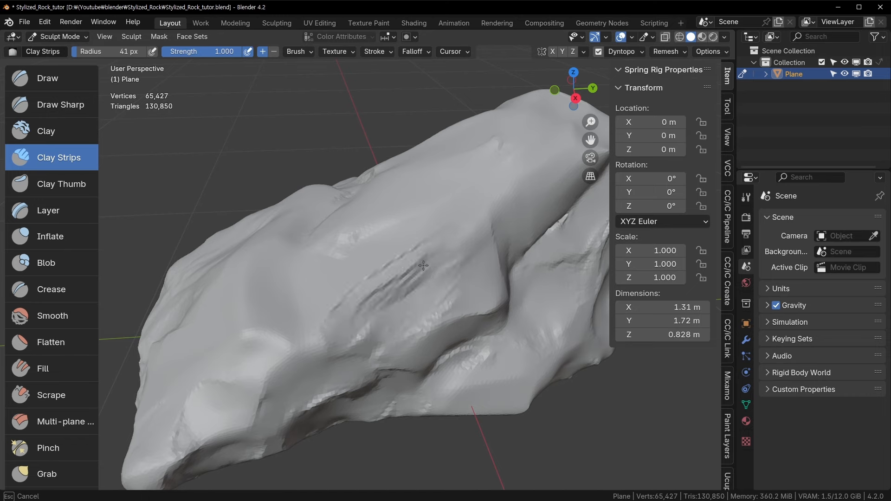
Carve a groove across the positive-X facet with inverted Clay Strips strokes at 41 px radius and add a stroke along it.
middle_drag(475, 202, 445, 271)
ctrl+drag(445, 270, 413, 284)
middle_drag(414, 284, 455, 272)
ctrl+drag(455, 272, 419, 281)
mouse_move(420, 280)
middle_down()
mouse_move(457, 266)
mouse_move(441, 251)
middle_up()
drag(441, 251, 378, 286)
middle_drag(401, 267, 442, 214)
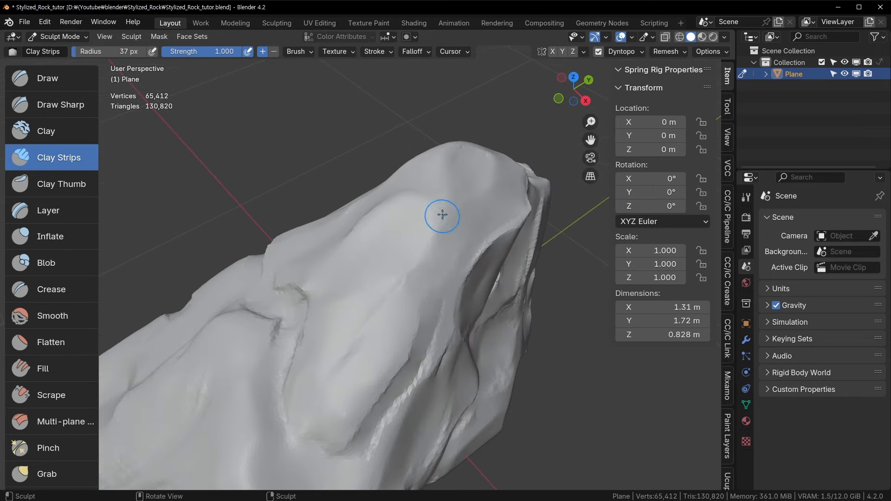
Carve hollows into the upper facets with inverted 37 px Clay Strips strokes and scrape a nearby edge.
middle_drag(450, 259, 380, 317)
ctrl+drag(381, 317, 473, 324)
mouse_move(474, 324)
middle_down()
mouse_move(389, 259)
mouse_move(421, 264)
mouse_move(277, 183)
middle_up()
ctrl+drag(259, 185, 227, 197)
mouse_move(227, 197)
middle_down()
mouse_move(321, 204)
mouse_move(388, 245)
mouse_move(287, 257)
middle_up()
key(shift+t)
drag(288, 258, 299, 263)
mouse_move(298, 263)
middle_down()
mouse_move(343, 293)
mouse_move(353, 283)
mouse_move(392, 294)
middle_up()
Build up the lower facet of the positive-Y end with Clay Strips strokes, using a 55 px radius.
key(c)
drag(349, 329, 387, 383)
middle_drag(388, 384, 408, 354)
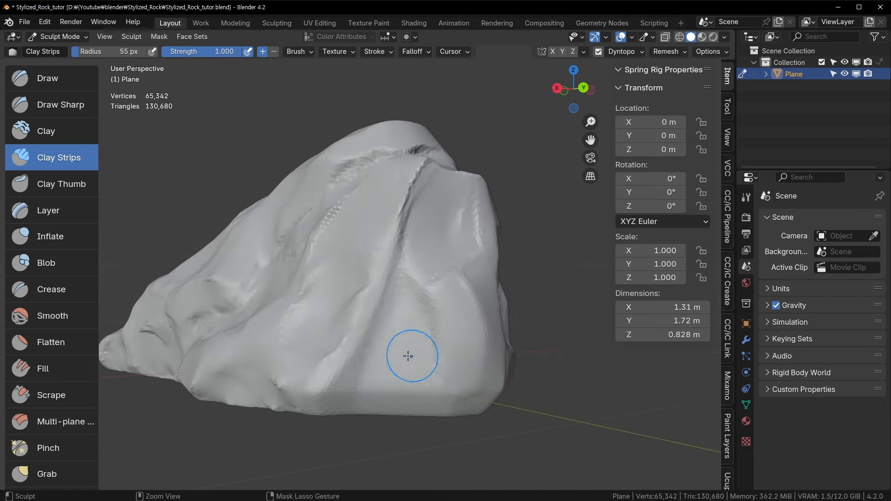
drag(407, 354, 408, 308)
mouse_move(408, 308)
middle_down()
mouse_move(444, 289)
mouse_move(409, 274)
mouse_move(387, 239)
middle_up()
scroll(445, 288, down, 3)
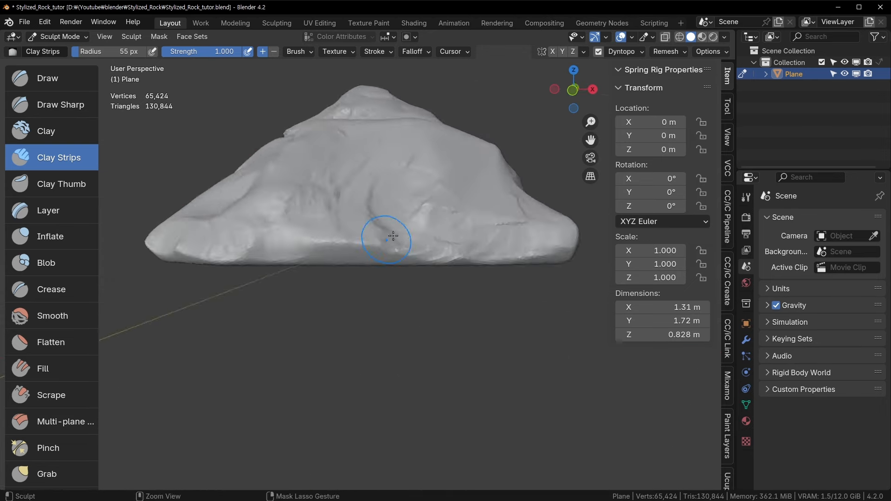
Smooth the lower rim around the rock's base using a 55 px brush radius.
shift+drag(388, 238, 308, 241)
middle_drag(309, 242, 421, 205)
shift+drag(421, 205, 332, 204)
mouse_move(331, 204)
middle_down()
mouse_move(367, 219)
mouse_move(362, 232)
middle_up()
shift+drag(363, 232, 402, 220)
middle_drag(403, 220, 377, 183)
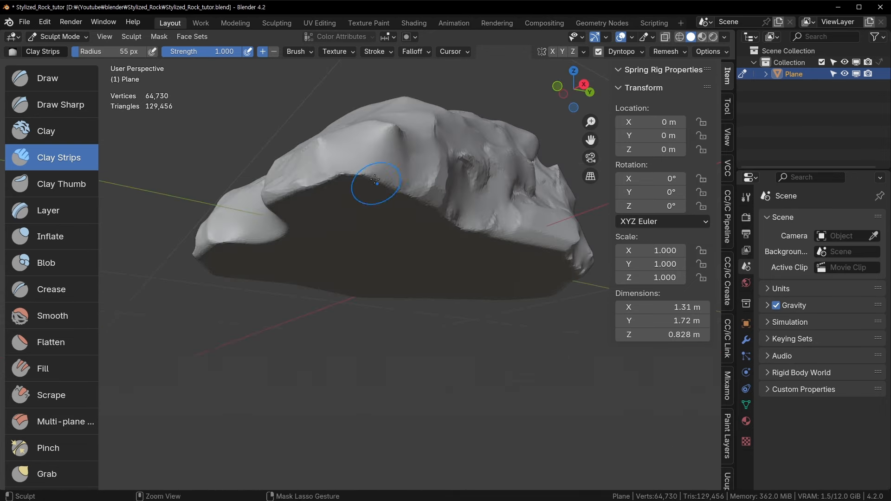
shift+drag(378, 183, 341, 171)
middle_drag(341, 171, 426, 191)
shift+drag(425, 191, 385, 194)
mouse_move(385, 195)
middle_down()
mouse_move(369, 305)
mouse_move(367, 274)
middle_up()
shift+drag(367, 274, 312, 279)
middle_drag(312, 278, 345, 320)
Add Clay Strips strokes to the facets of the negative-Y end, with the radius reduced to 43 px.
mouse_move(334, 200)
mouse_down()
mouse_move(402, 322)
mouse_move(378, 345)
mouse_up()
middle_drag(378, 346, 366, 325)
drag(362, 320, 315, 230)
middle_drag(314, 230, 360, 207)
drag(360, 207, 384, 238)
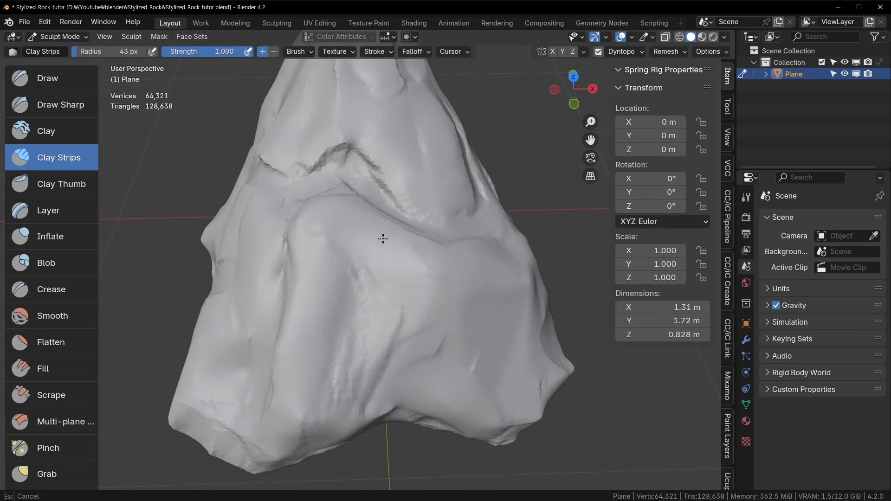
Smooth the facets of the negative-Y end and carve grooves into them with inverted 43 px Clay Strips strokes.
middle_drag(384, 239, 304, 222)
shift+drag(304, 222, 349, 217)
middle_drag(350, 217, 357, 318)
mouse_move(357, 318)
ctrl+mouse_down()
mouse_move(436, 308)
mouse_move(335, 343)
ctrl+mouse_up()
shift+drag(335, 343, 382, 380)
mouse_move(382, 380)
middle_down()
mouse_move(416, 249)
mouse_move(404, 297)
middle_up()
ctrl+drag(405, 297, 414, 369)
middle_drag(415, 324, 365, 275)
drag(364, 275, 427, 334)
scroll(418, 324, down, 4)
mouse_move(418, 325)
middle_down()
mouse_move(388, 207)
mouse_move(279, 223)
middle_up()
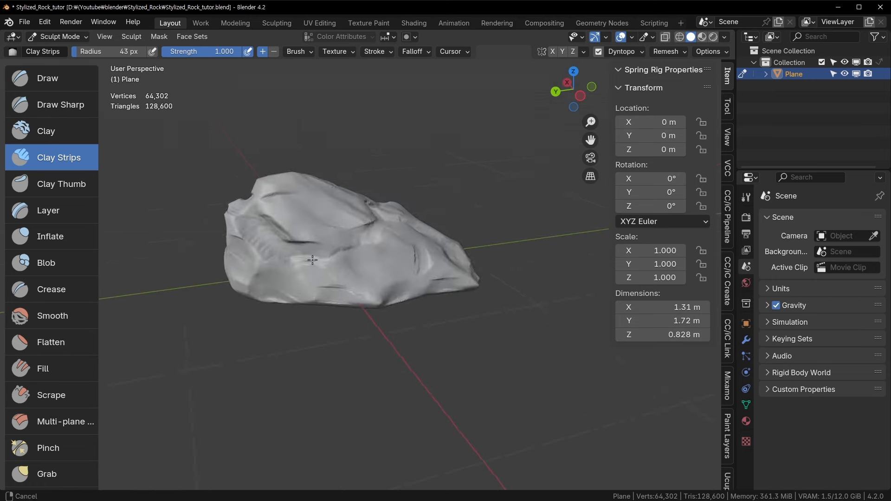
Reduce the Clay Strips radius to 20 px and sculpt fine ledges below the crevice on the negative-X side.
scroll(297, 227, up, 3)
key(f)
mouse_move(292, 250)
mouse_down()
mouse_move(322, 230)
mouse_move(345, 234)
mouse_up()
scroll(377, 234, up, 3)
middle_drag(448, 269, 420, 266)
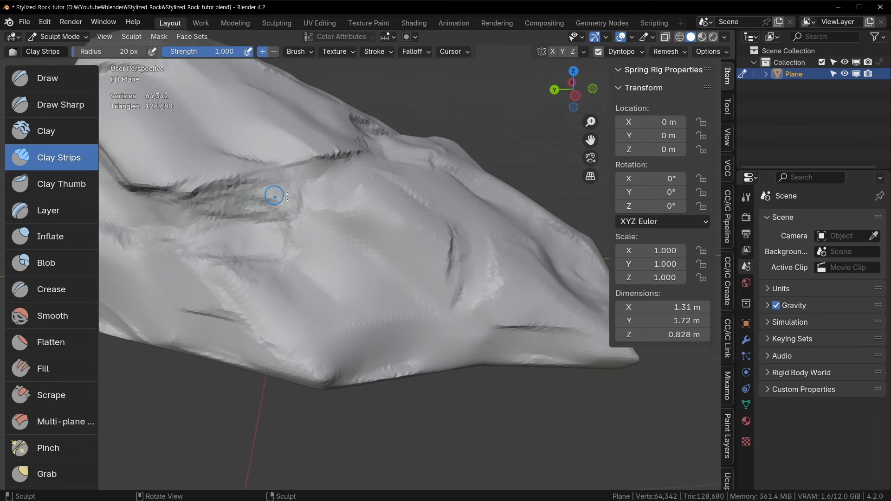
mouse_move(279, 195)
mouse_down()
mouse_move(246, 163)
mouse_move(255, 160)
mouse_up()
Carve thin cracks into the negative-X side with inverted Draw brush strokes, using a 19 px radius.
key(v)
key(f)
mouse_move(412, 212)
ctrl+mouse_down()
mouse_move(270, 316)
mouse_move(360, 260)
mouse_move(402, 216)
ctrl+mouse_up()
middle_drag(372, 204, 344, 261)
ctrl+drag(344, 261, 278, 306)
scroll(348, 279, down, 5)
mouse_move(353, 297)
middle_down()
mouse_move(347, 253)
mouse_move(280, 285)
mouse_move(199, 126)
mouse_move(383, 255)
mouse_move(409, 255)
middle_up()
Save the file and switch the rock from Sculpt Mode to Object Mode.
key(ctrl+s)
key(ctrl+Tab)
scroll(280, 285, up, 4)
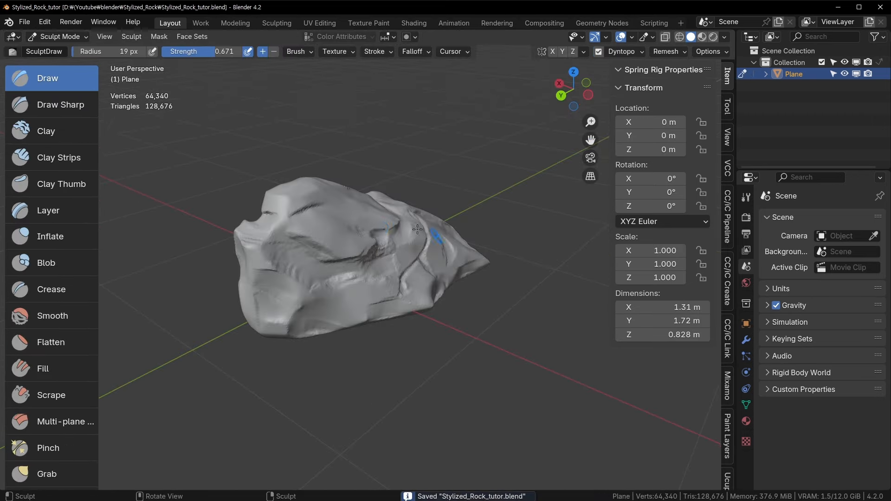
key(ctrl+Tab)
click(354, 233)
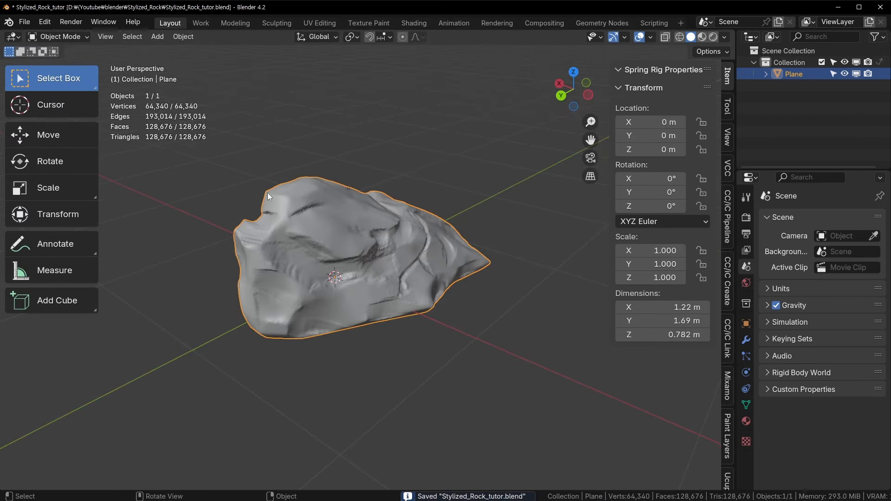
Examine the rock's underside, the triangle count and the crevices on the positive-X side.
middle_drag(267, 193, 455, 213)
scroll(418, 248, up, 4)
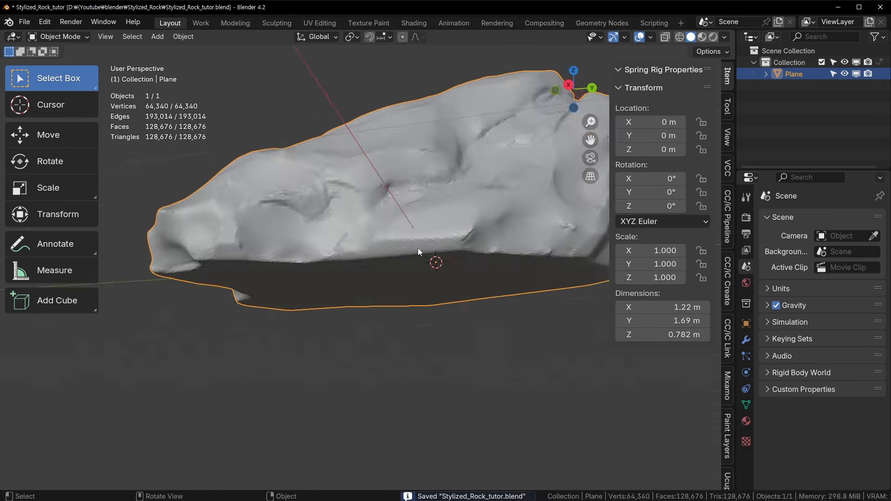
middle_drag(417, 249, 439, 241)
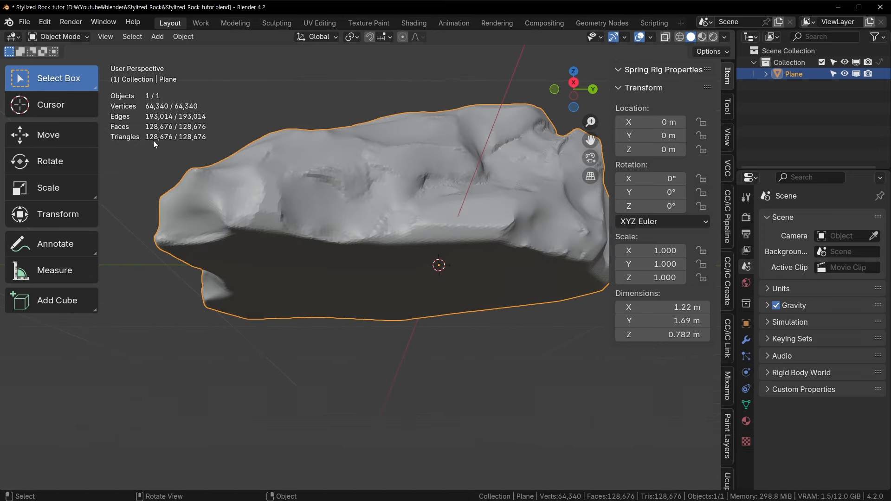
middle_drag(153, 141, 411, 256)
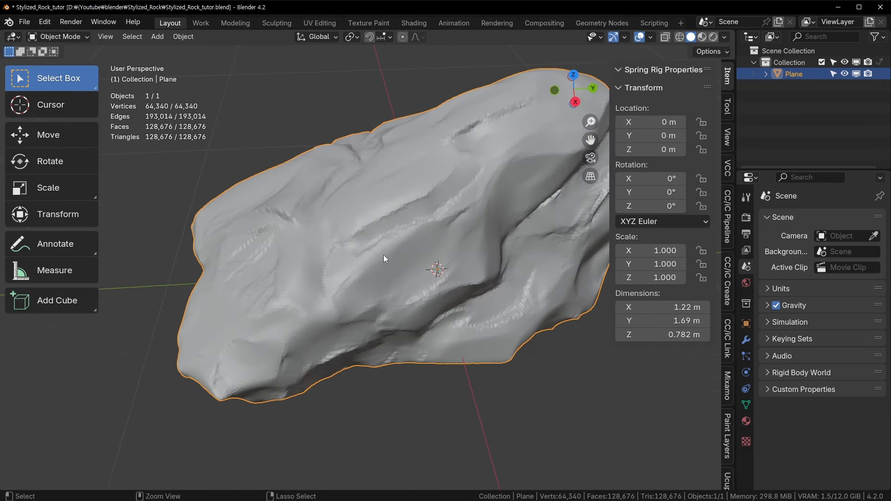
key(ctrl+w)
scroll(408, 254, up, 5)
key(ctrl+w)
scroll(408, 254, down, 7)
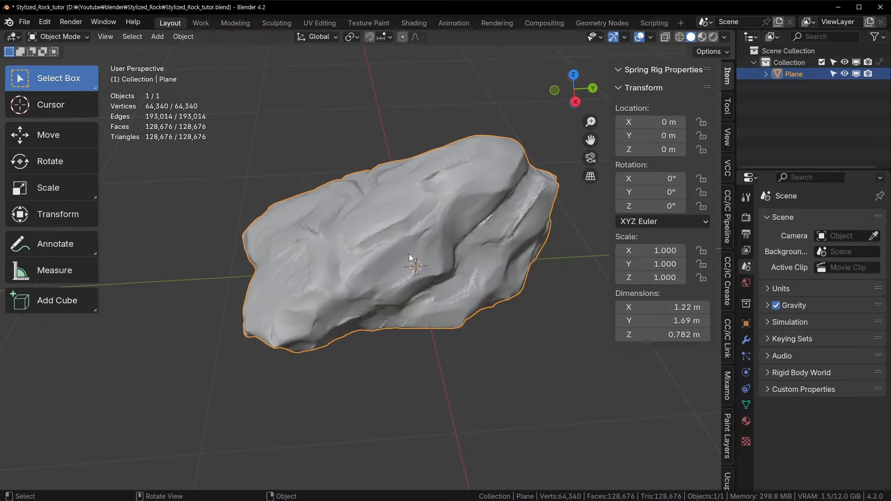
Save the sculpted rock file and check its facets from above.
key(ctrl+s)
middle_drag(408, 255, 395, 326)
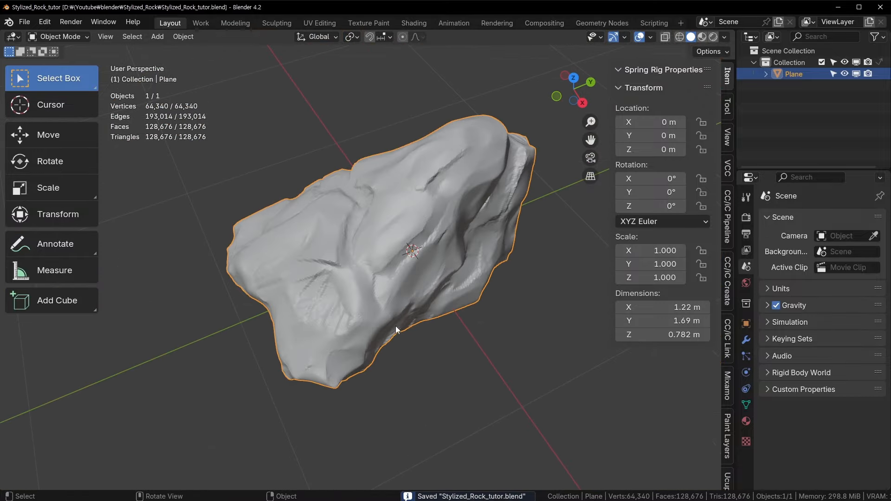
middle_drag(361, 222, 430, 136)
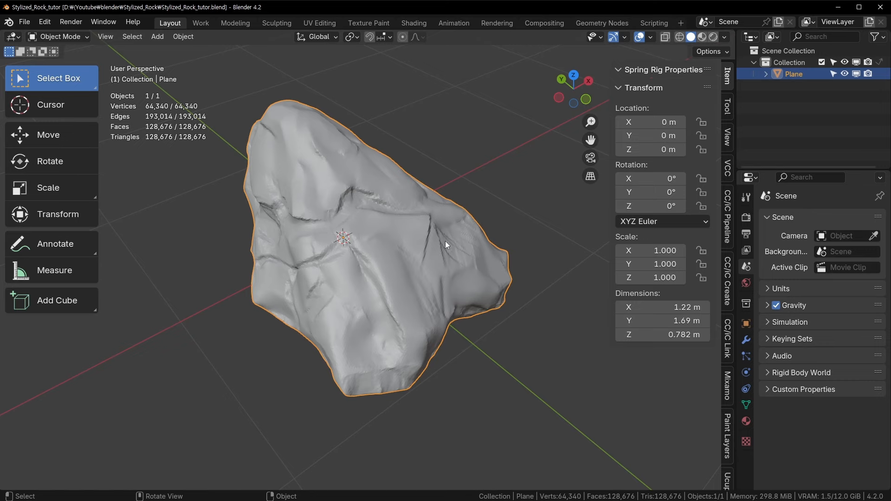
middle_drag(458, 233, 319, 238)
key(ctrl+s)
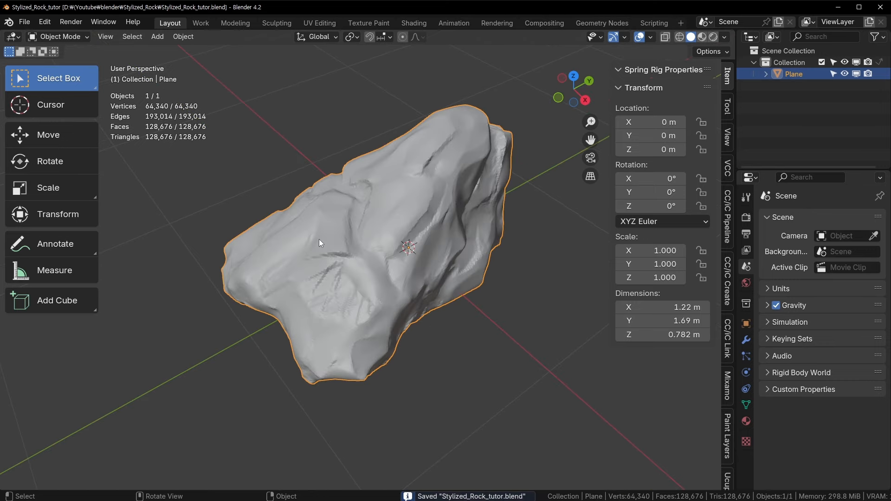
Frame the rock, slightly widen the Properties editor and save the file again.
middle_drag(472, 288, 430, 274)
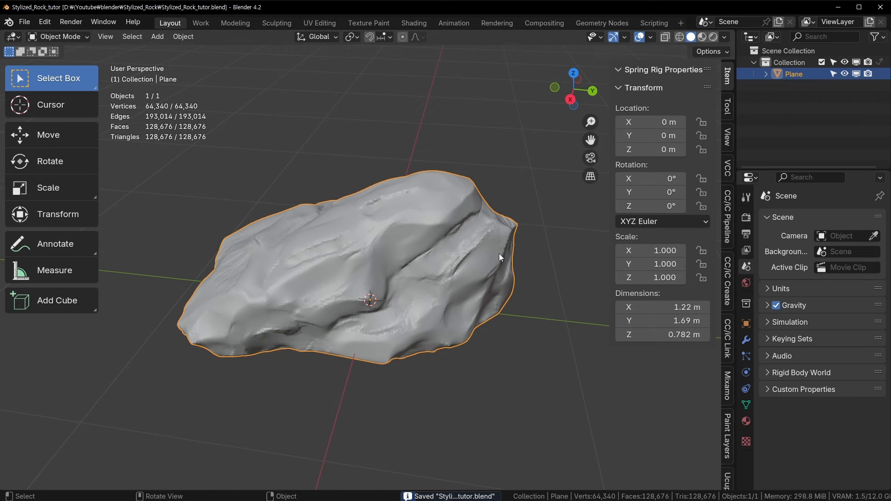
scroll(499, 253, down, 15)
scroll(434, 272, up, 4)
key(KP_Decimal)
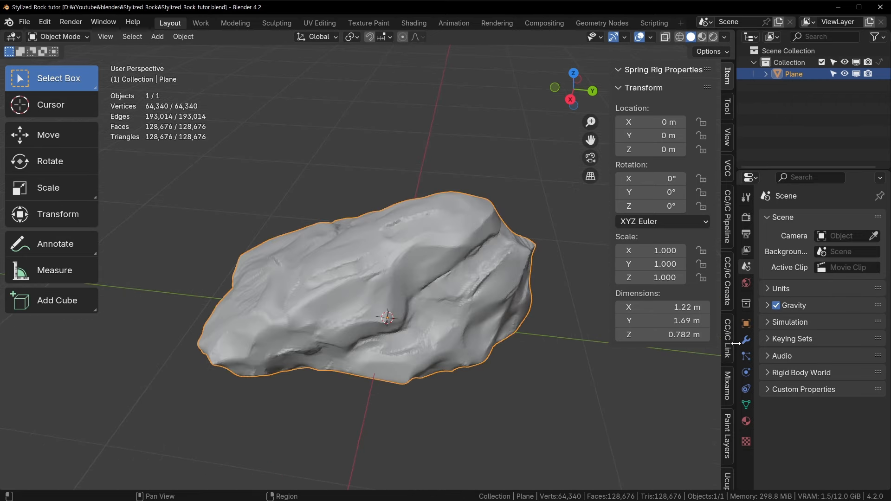
drag(737, 344, 729, 346)
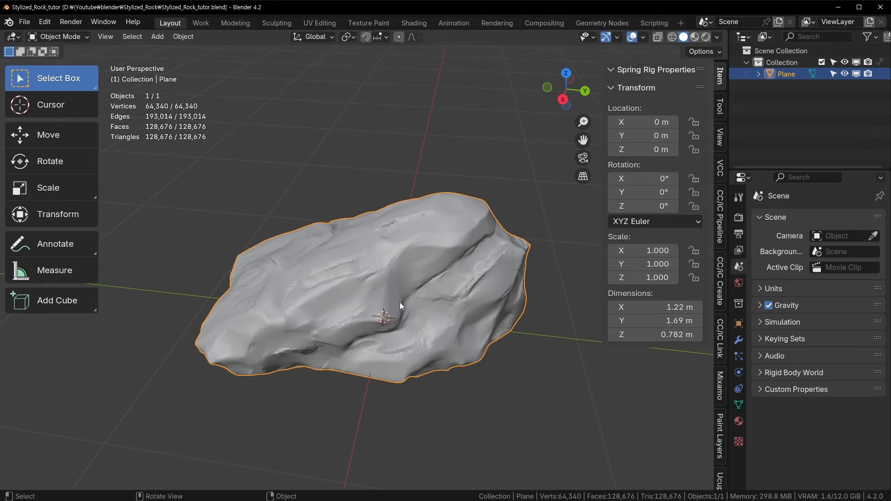
middle_drag(399, 302, 466, 279)
key(ctrl+s)
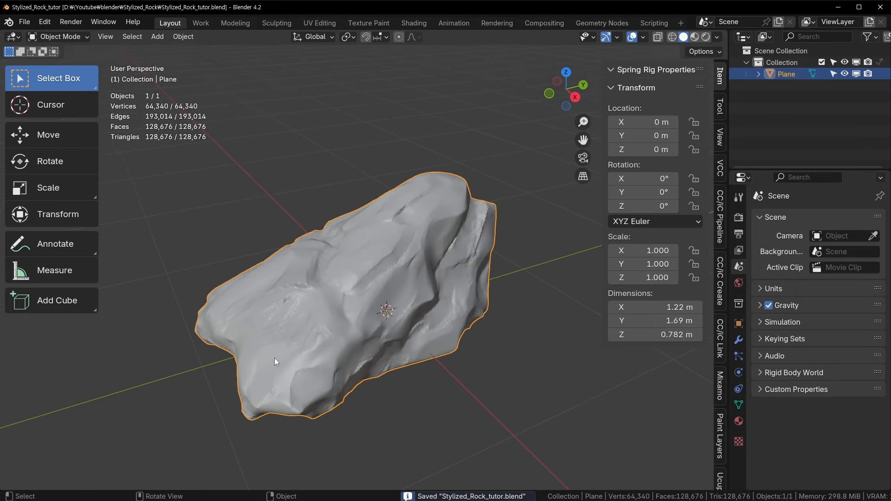
Examine the rock's facets, ledges and crevices along the positive-X side, close up and from several angles.
middle_drag(274, 357, 210, 367)
middle_drag(477, 344, 419, 354)
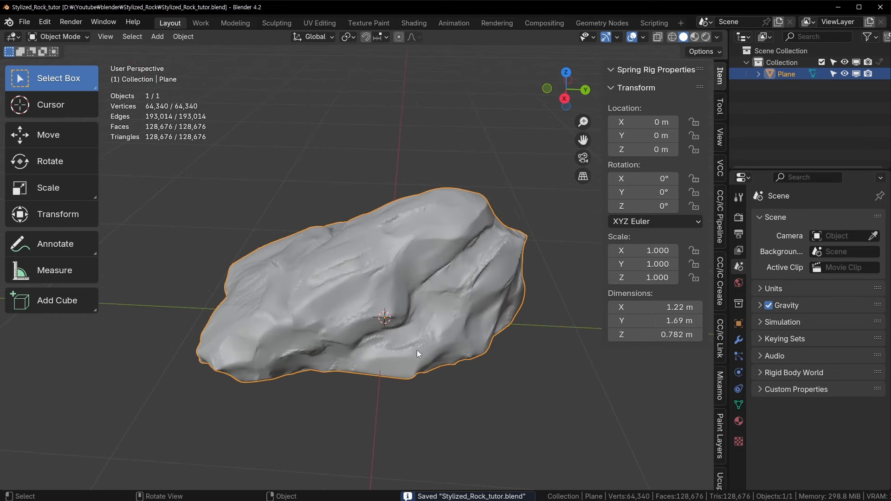
scroll(393, 267, up, 5)
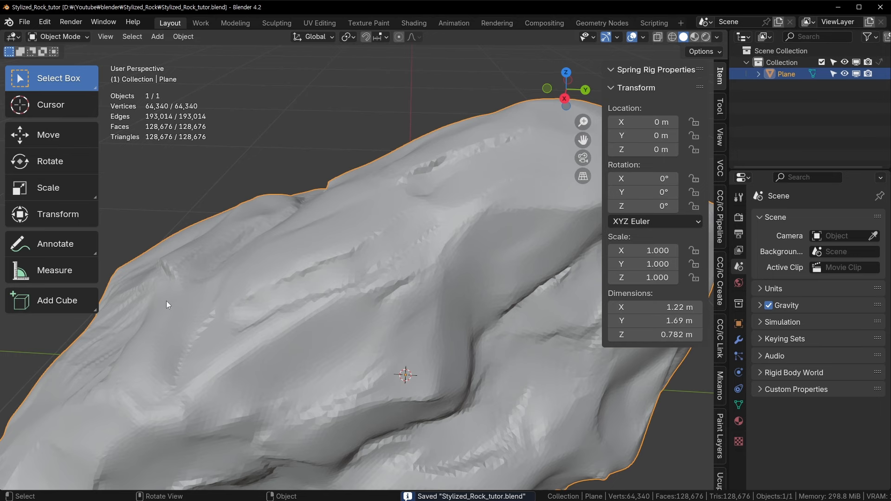
scroll(327, 296, down, 5)
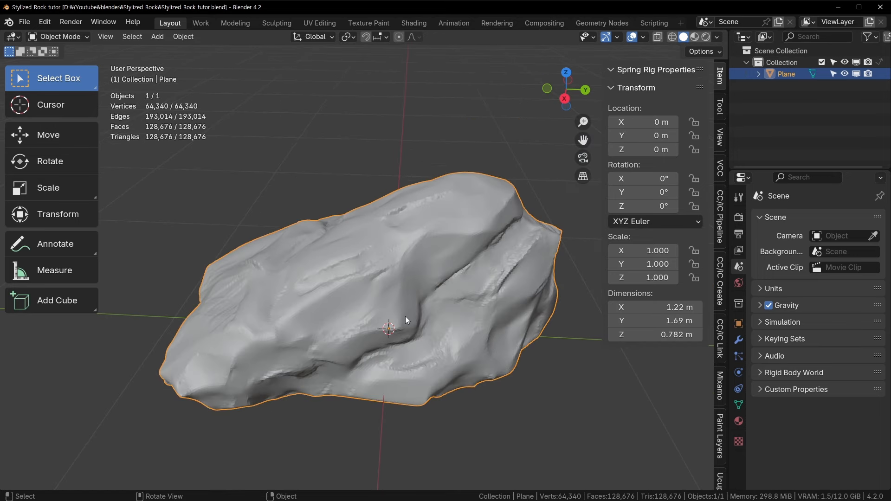
middle_drag(405, 315, 423, 227)
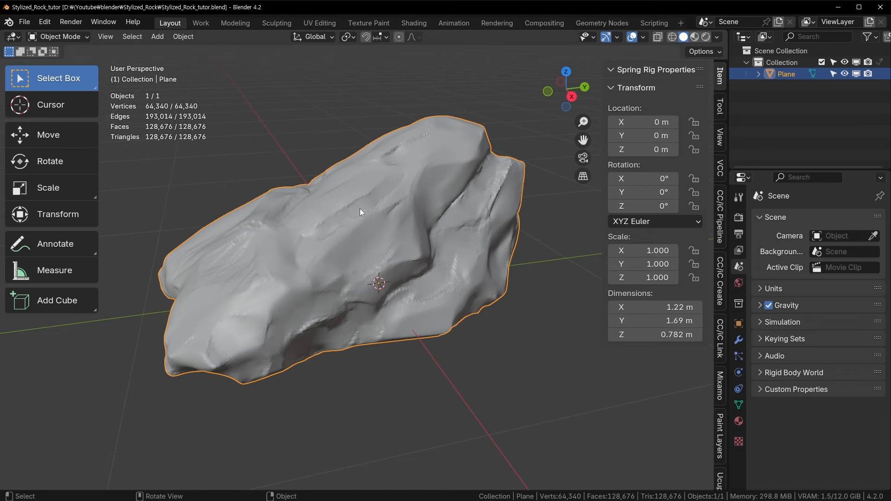
middle_drag(352, 226, 352, 294)
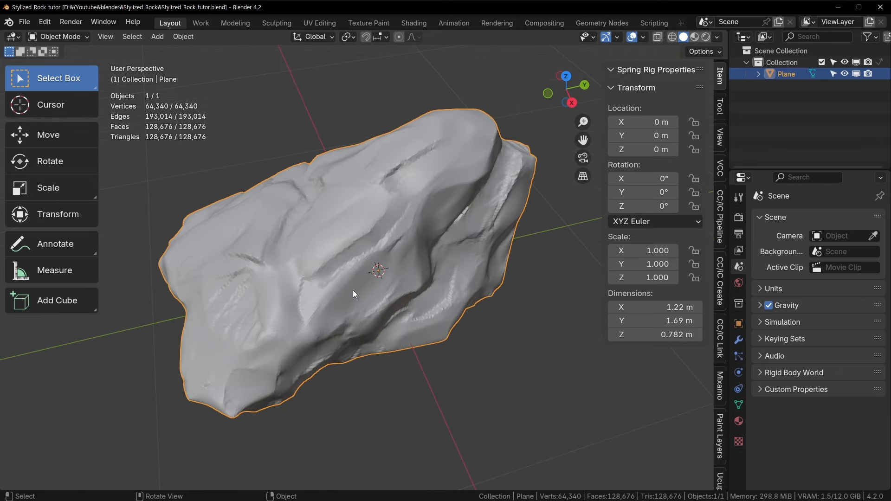
middle_drag(411, 228, 324, 297)
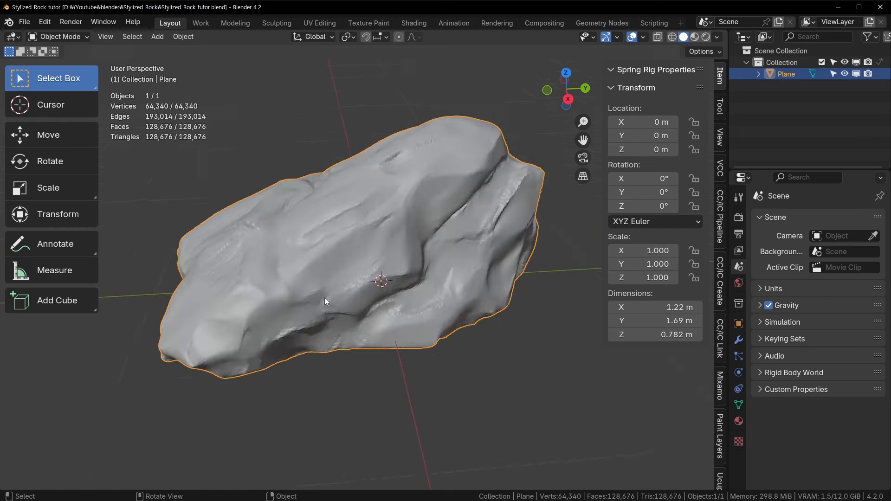
scroll(328, 271, down, 3)
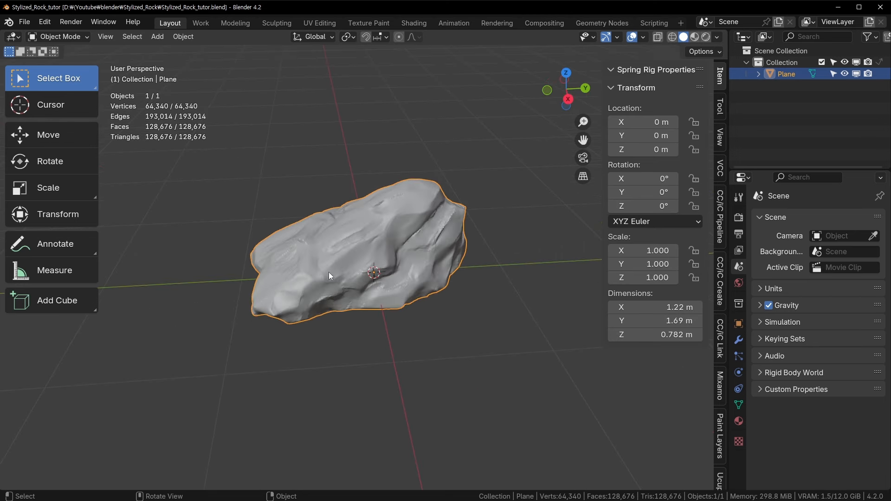
Add a Decimate modifier to the rock and widen the Properties editor to show its settings.
click(739, 339)
click(813, 226)
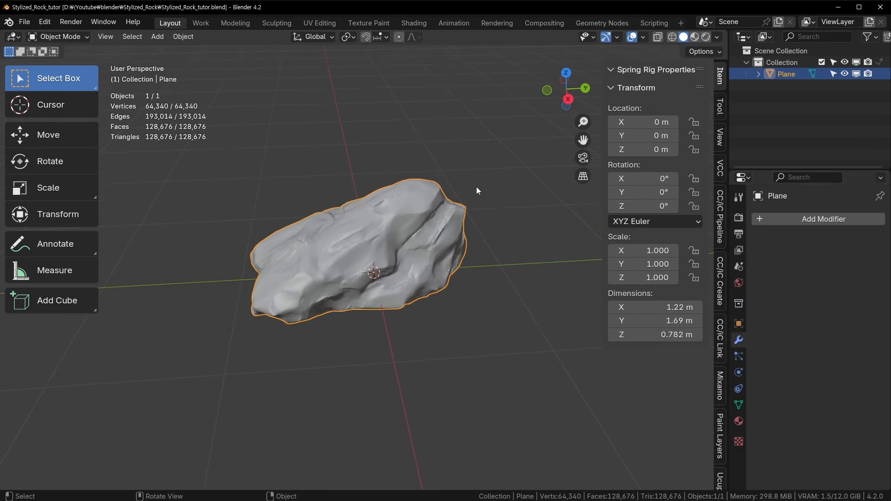
click(822, 215)
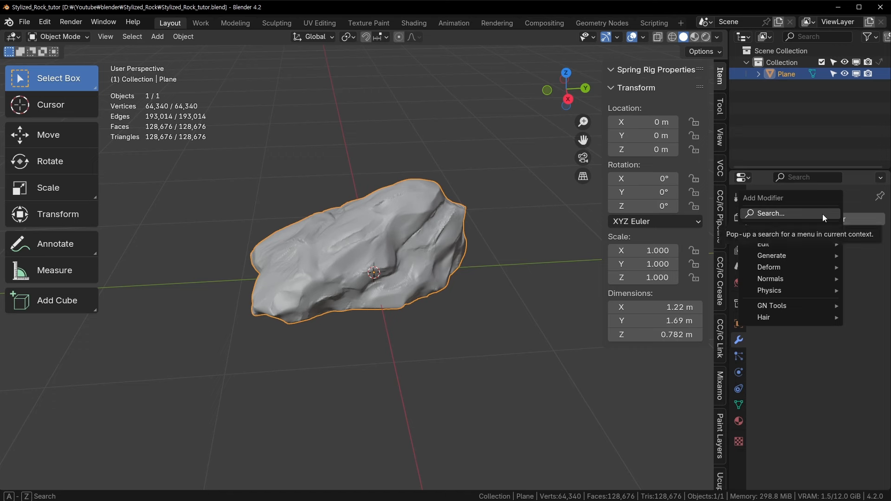
mouse_move(777, 254)
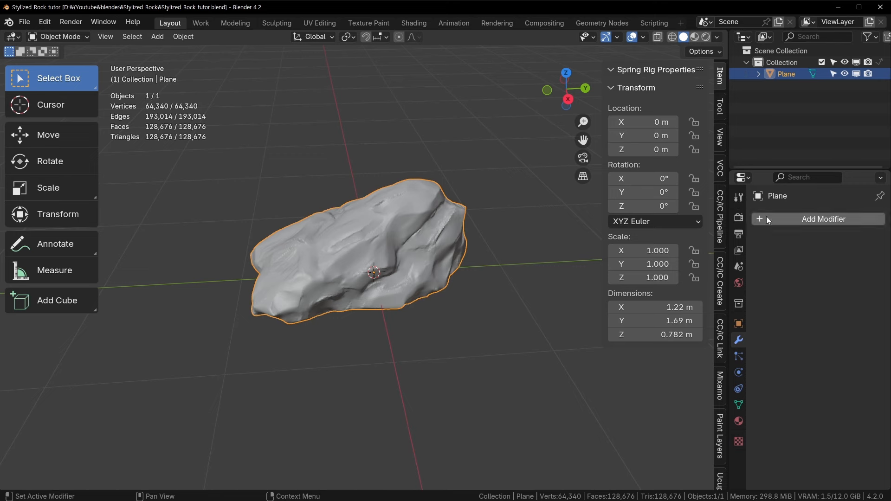
click(766, 216)
text(de)
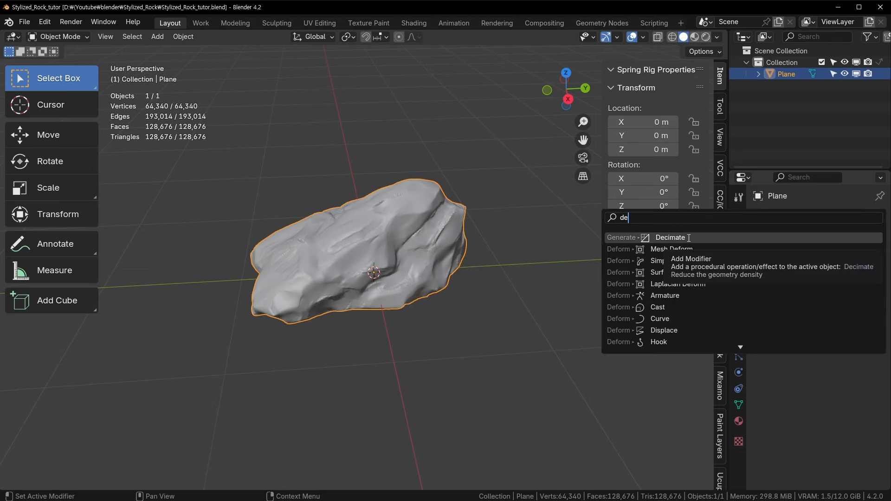
click(688, 237)
drag(729, 252, 681, 257)
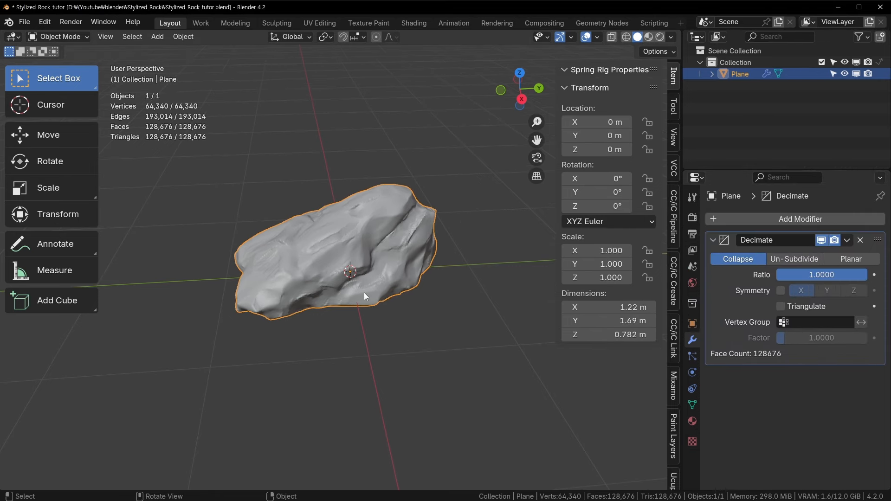
Set the Decimate modifier's collapse ratio to 0.1.
scroll(364, 292, up, 2)
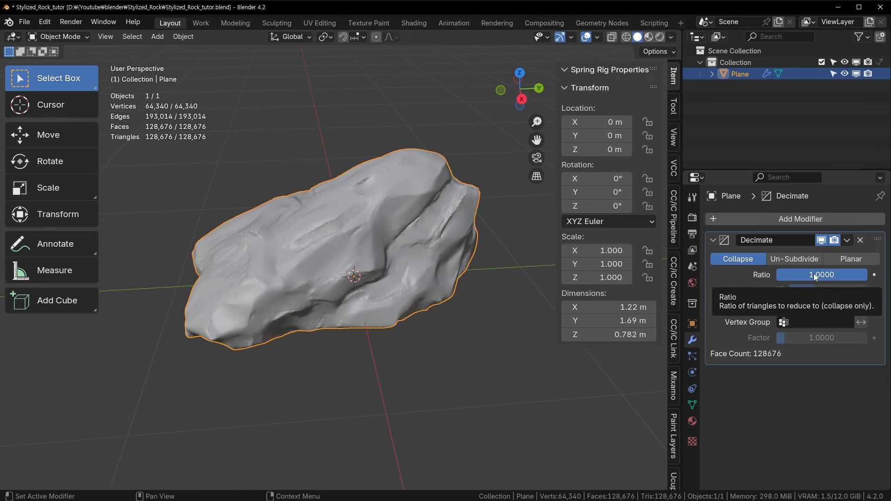
scroll(387, 243, up, 1)
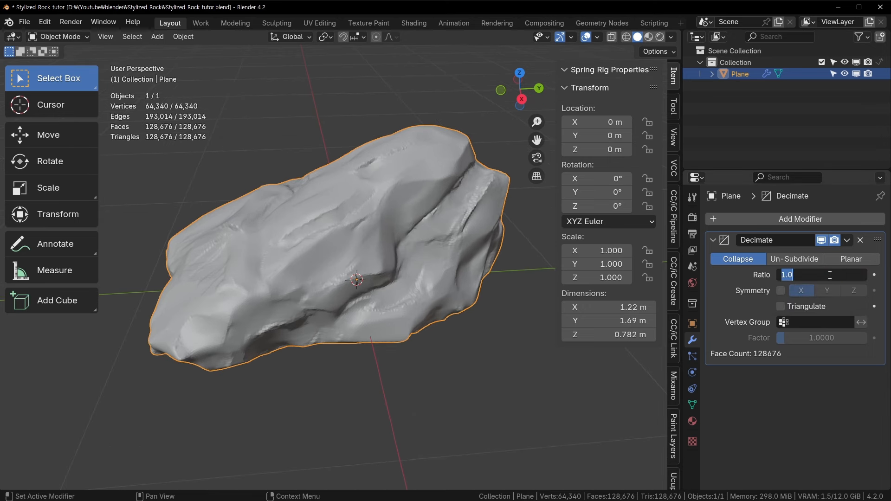
key(Return)
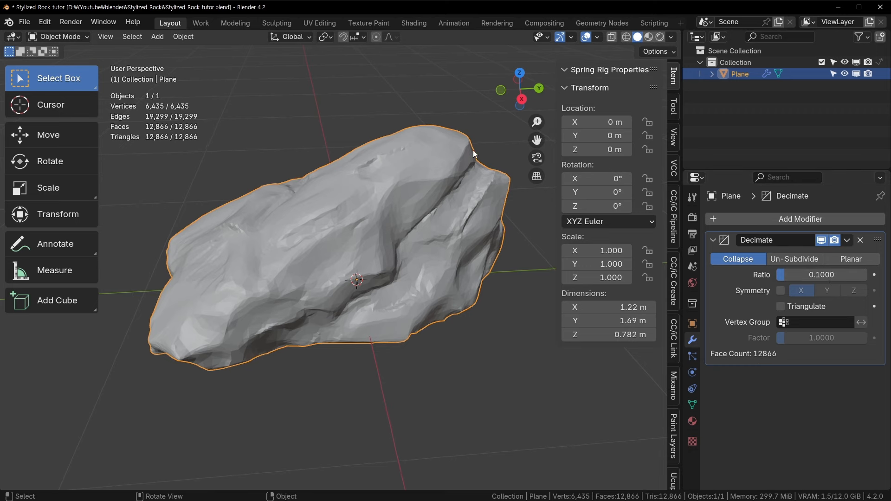
Apply the Decimate modifier to the rock and shade the rock auto smooth.
scroll(430, 310, up, 3)
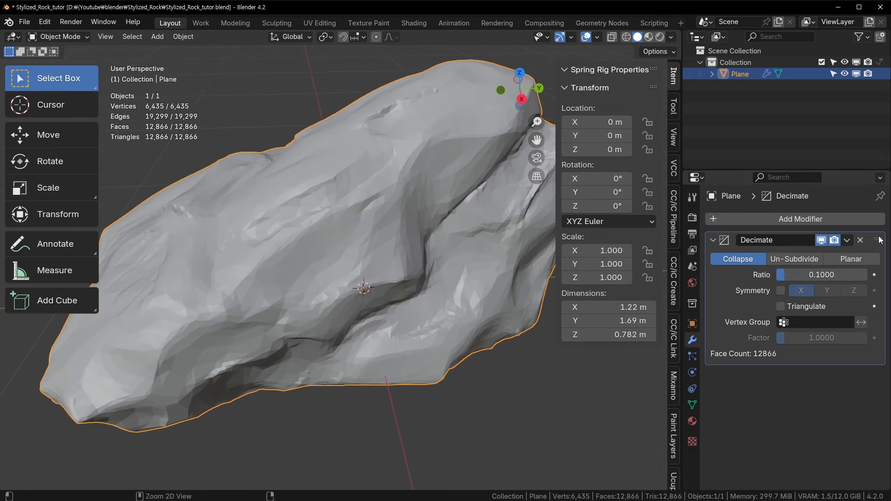
key(ctrl+a)
middle_drag(389, 235, 185, 55)
click(183, 37)
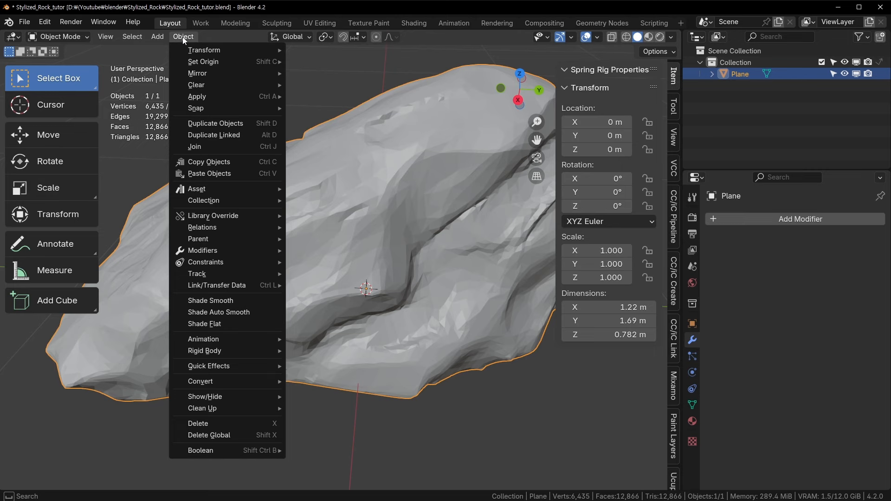
click(224, 313)
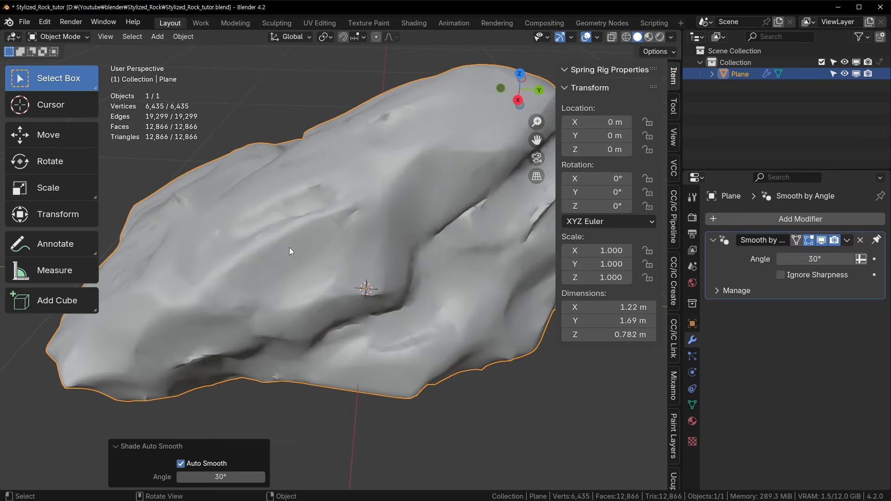
Narrow the Properties editor and set the Smooth by Angle modifier's angle to 15°.
drag(687, 238, 708, 238)
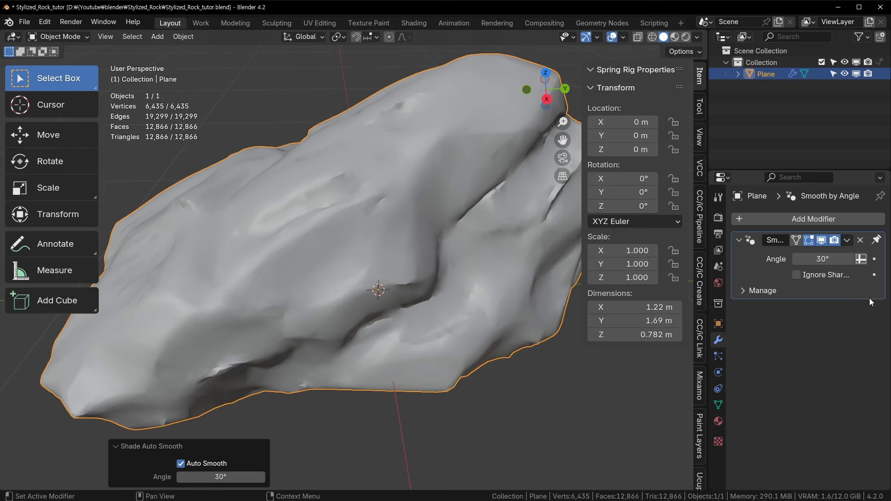
click(809, 258)
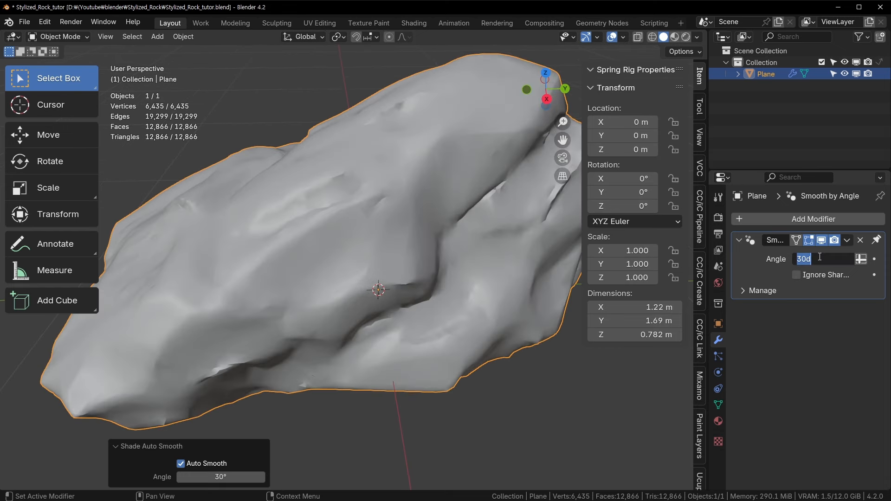
click(456, 139)
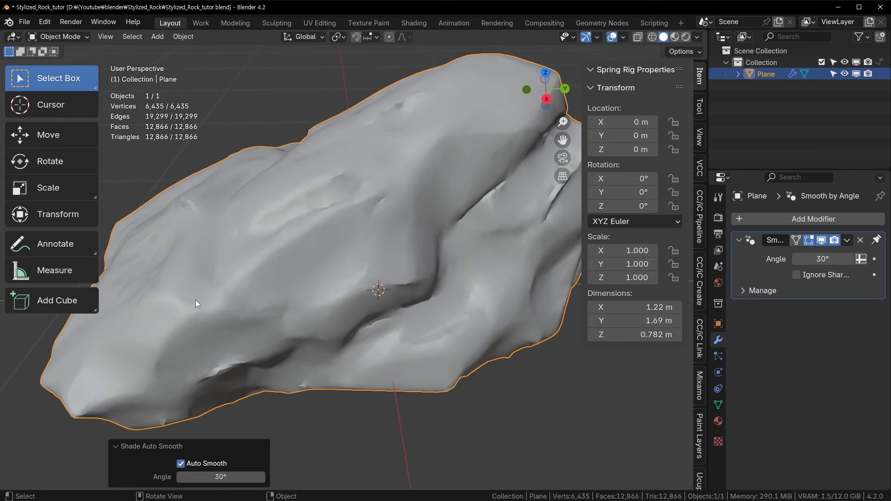
scroll(464, 129, up, 1)
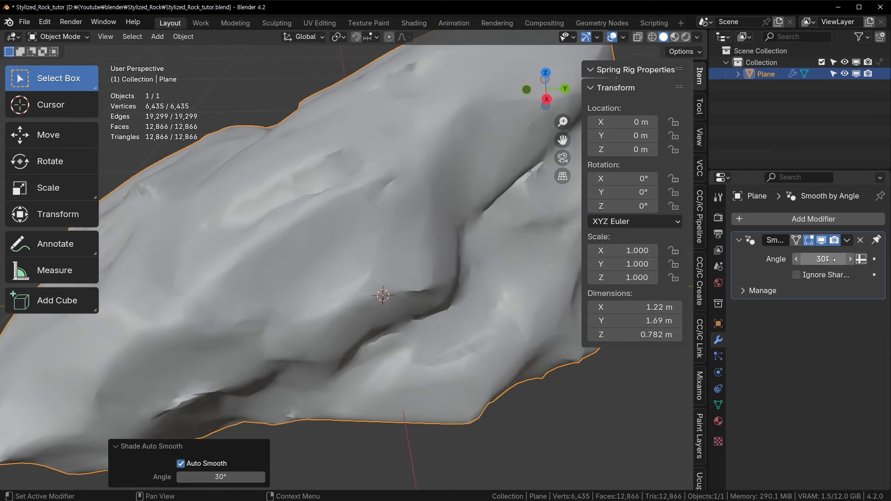
scroll(422, 150, down, 2)
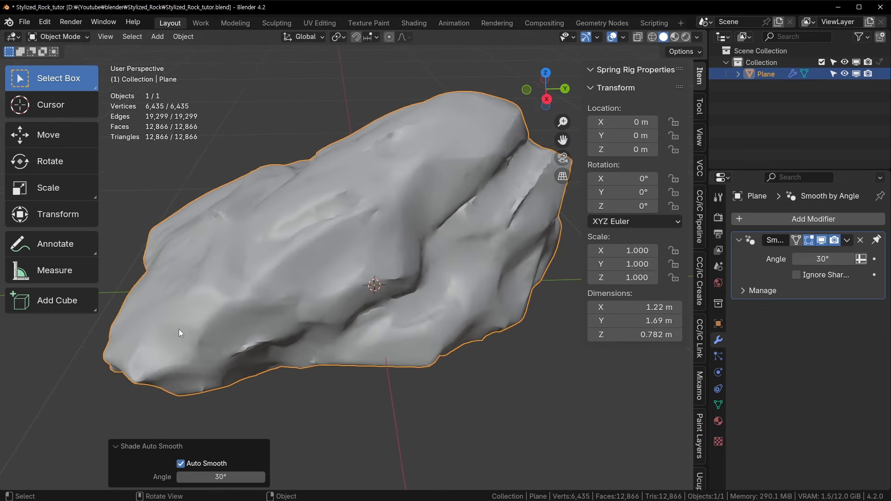
click(832, 265)
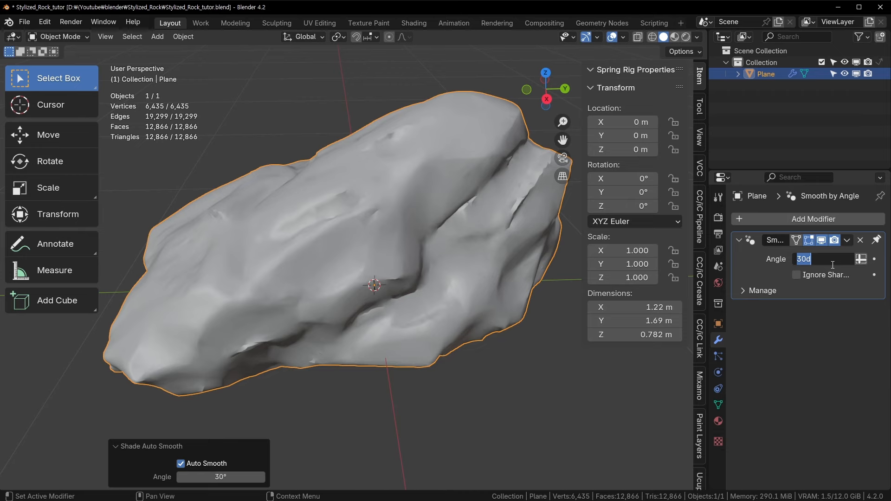
text(15)
key(Return)
Add a new Decimate modifier to the rock.
middle_drag(418, 313, 357, 269)
click(814, 219)
text(d)
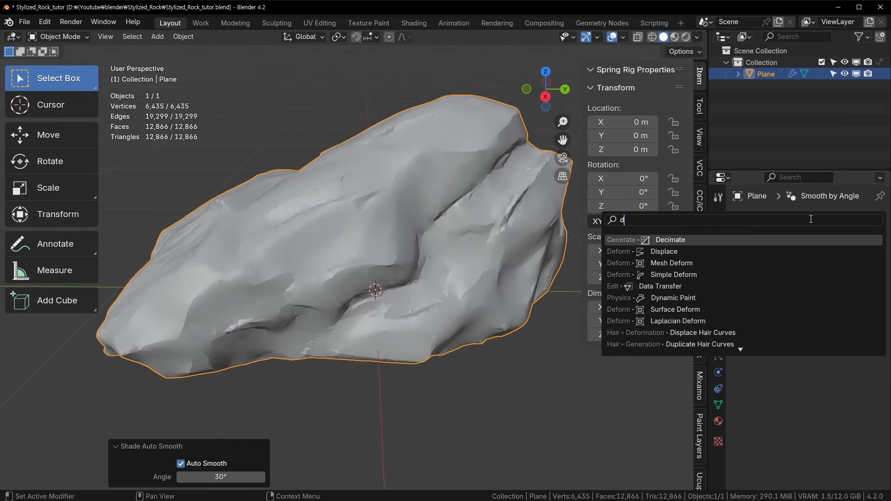
text(e)
click(706, 239)
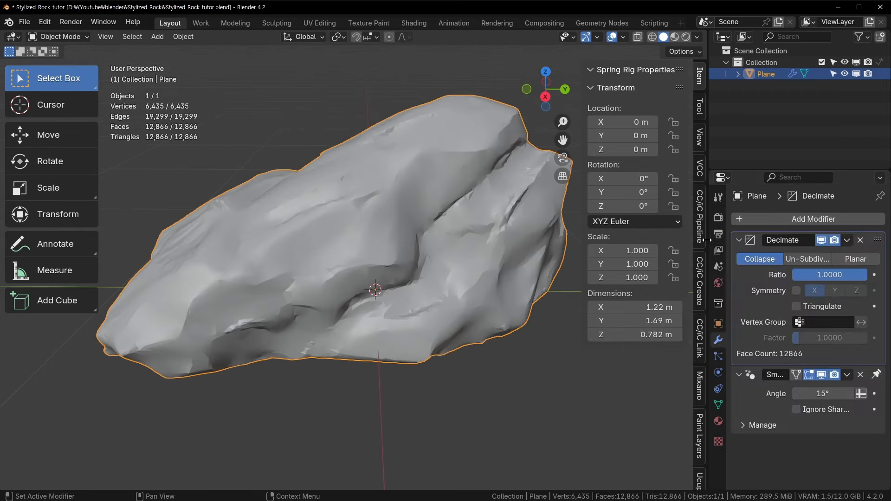
Try a Decimate collapse ratio of 0.1 and inspect the rock's facets from several angles.
click(831, 274)
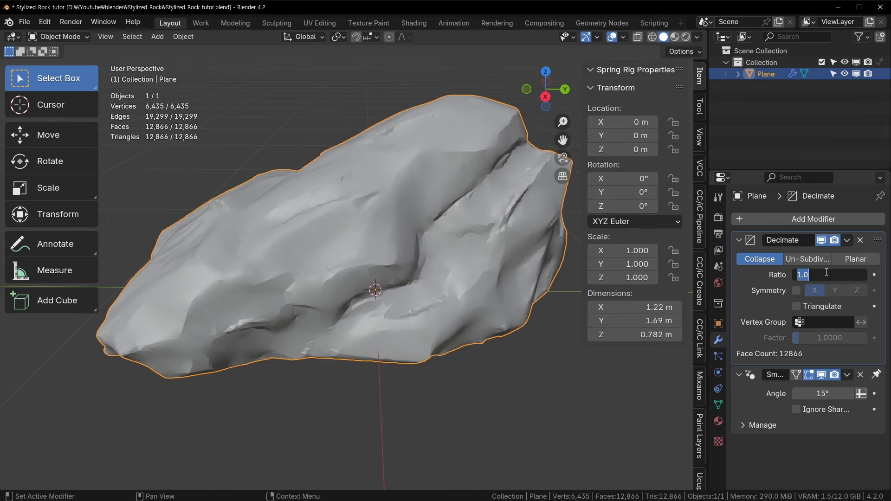
text(0.1)
key(Return)
middle_drag(566, 218, 405, 255)
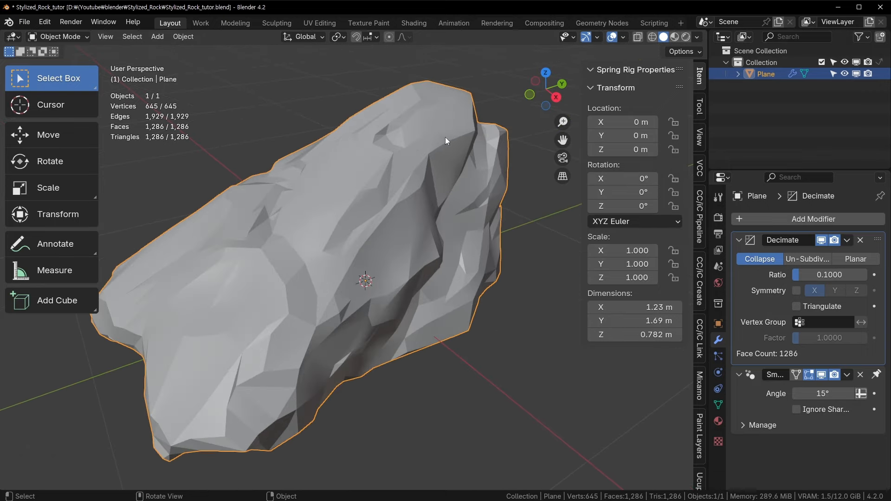
middle_drag(445, 137, 294, 252)
key(ctrl+w)
key(ctrl+w)
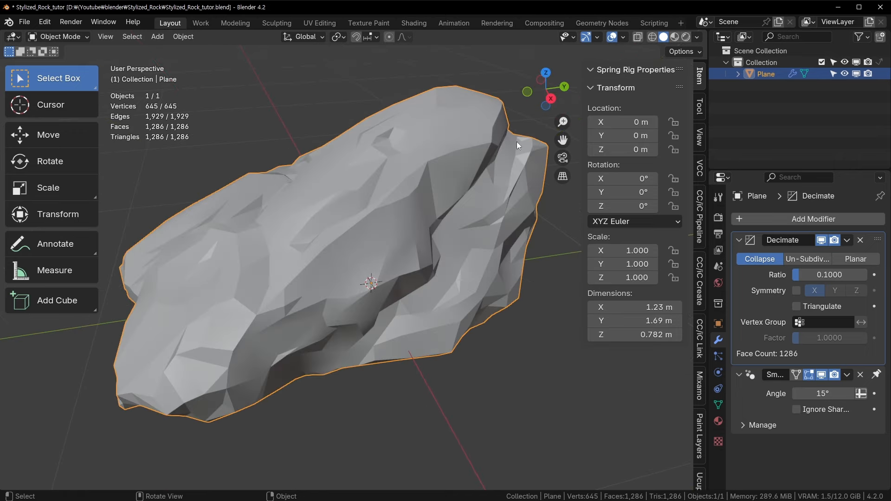
middle_drag(516, 141, 480, 238)
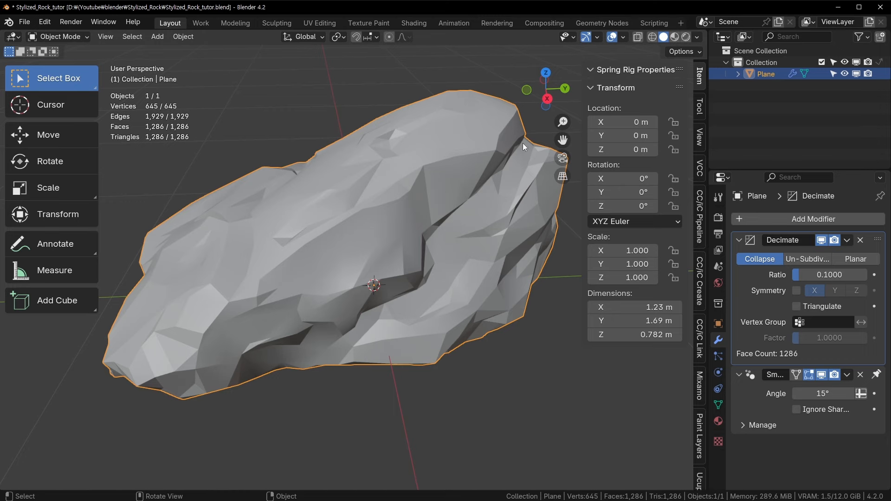
middle_drag(522, 143, 466, 174)
middle_drag(426, 226, 492, 231)
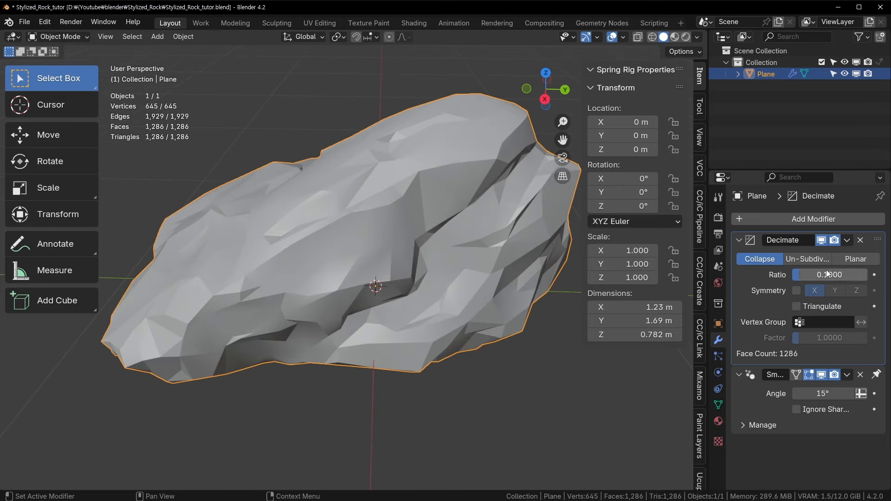
Adjust the Decimate collapse ratio to 0.3148 and check the rock's facets close up from several sides.
drag(828, 274, 863, 274)
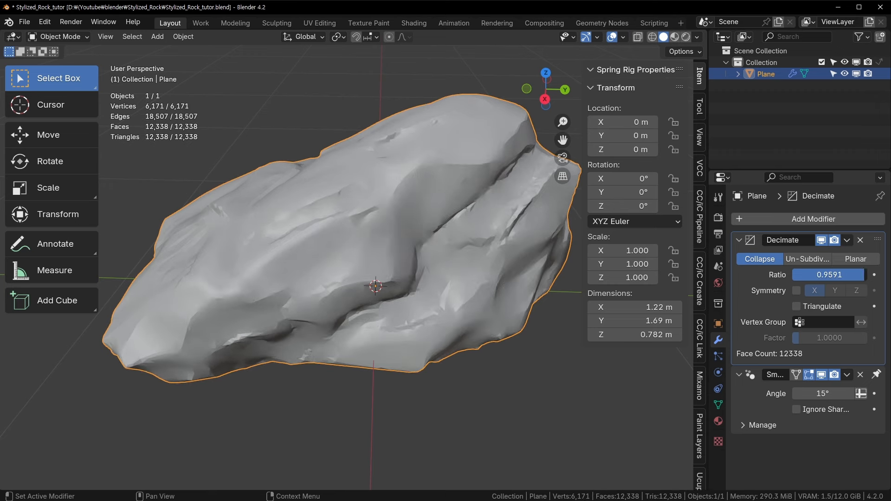
drag(844, 276, 804, 275)
middle_drag(433, 280, 289, 255)
scroll(327, 208, up, 2)
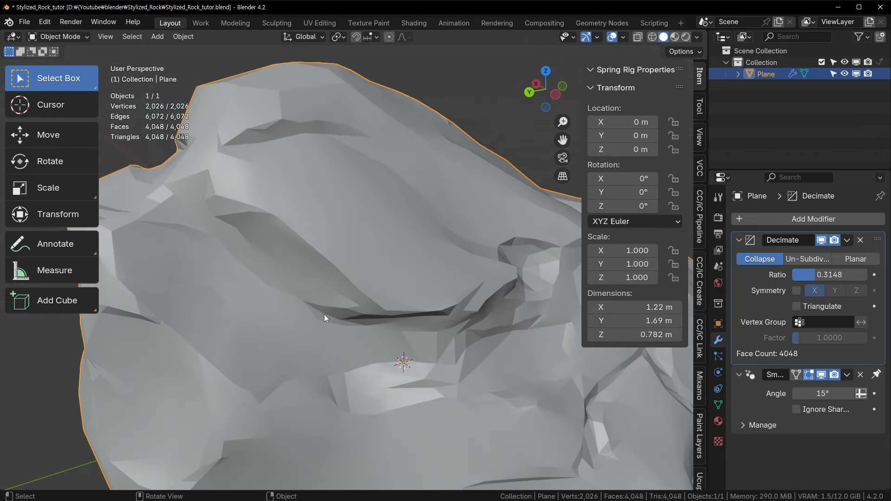
middle_drag(372, 218, 223, 165)
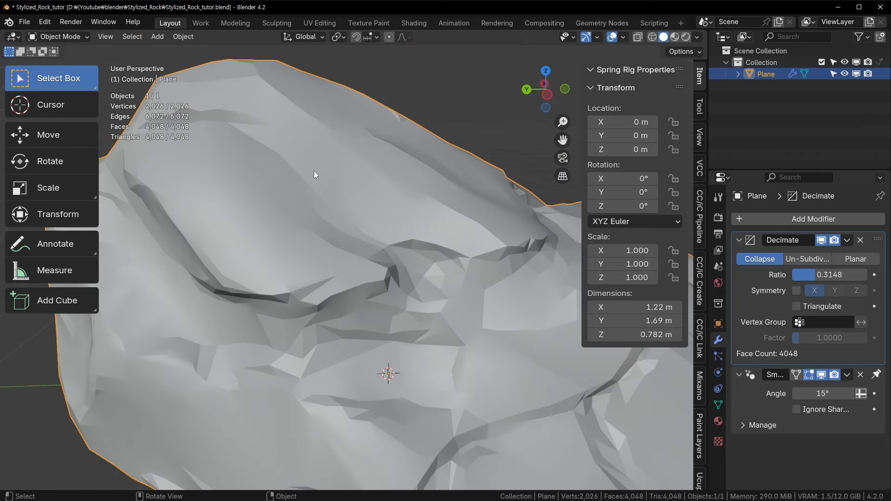
middle_drag(354, 150, 298, 168)
middle_drag(350, 210, 231, 215)
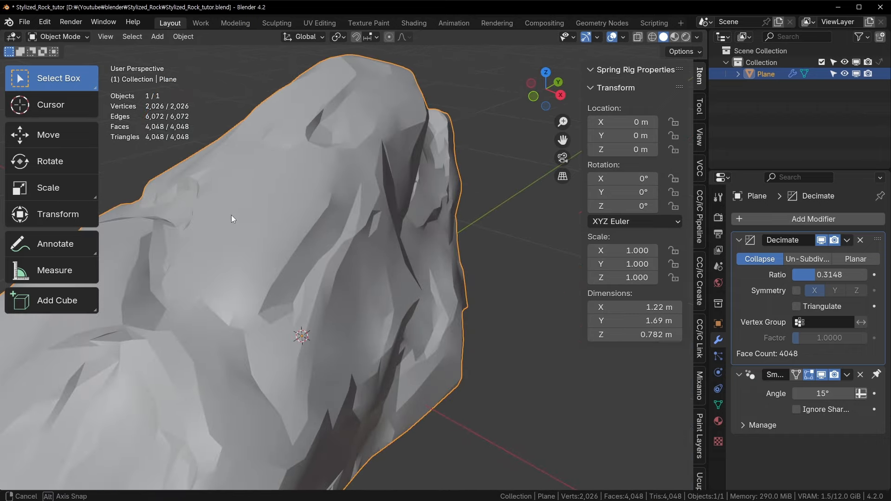
middle_drag(330, 202, 400, 174)
middle_drag(235, 351, 392, 282)
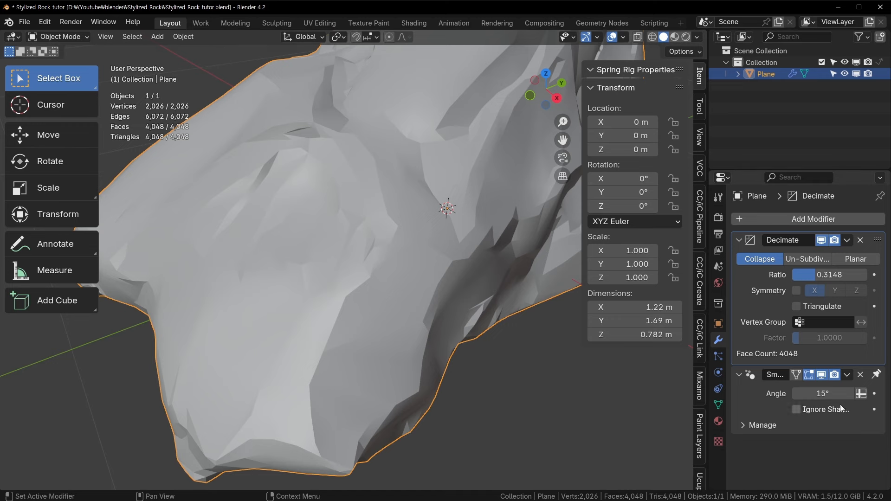
Try adjusting the Smooth by Angle modifier's angle and return it to 15°.
mouse_move(822, 393)
mouse_down()
mouse_move(858, 393)
mouse_move(820, 393)
mouse_move(829, 398)
mouse_up()
text(15)
key(Return)
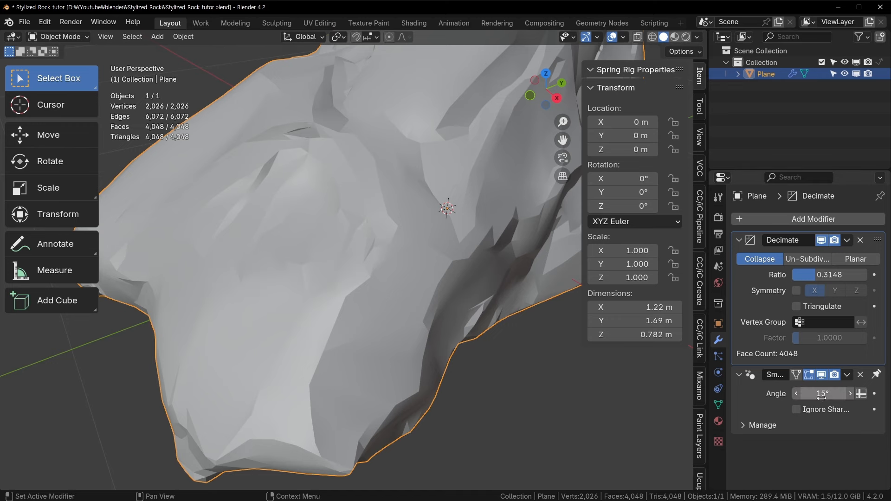
Hide the viewport toolbar and sidebar, and apply the Decimate modifier to the rock.
middle_drag(347, 336, 347, 255)
key(t)
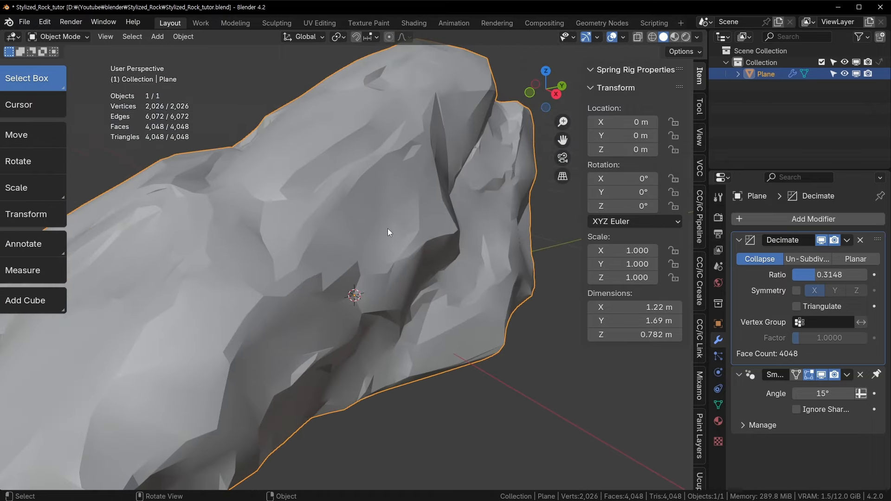
key(n)
middle_drag(470, 207, 410, 232)
scroll(448, 218, down, 3)
key(ctrl+a)
Enter Edit Mode with face selection and circle-select the large, long triangles on the rock's flat underside.
middle_drag(395, 279, 372, 182)
key(Tab)
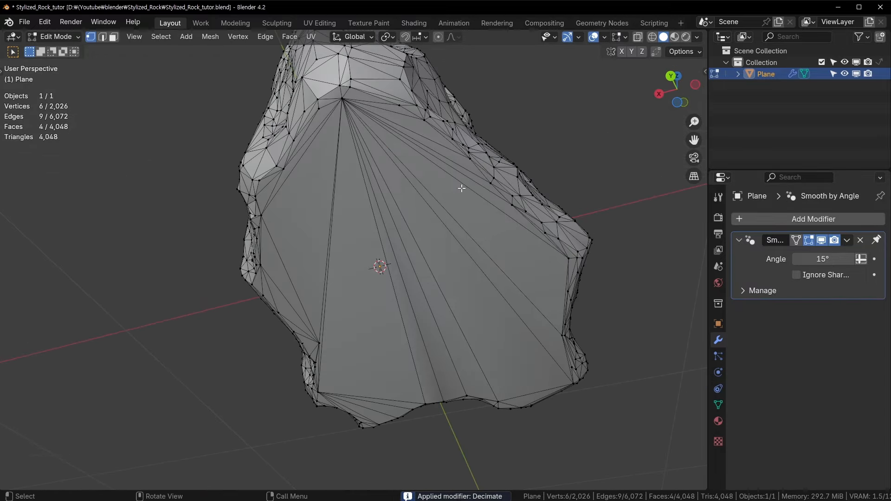
mouse_move(455, 190)
middle_down()
mouse_move(339, 188)
mouse_move(367, 251)
mouse_move(395, 218)
mouse_move(318, 229)
middle_up()
key(3)
click(293, 174)
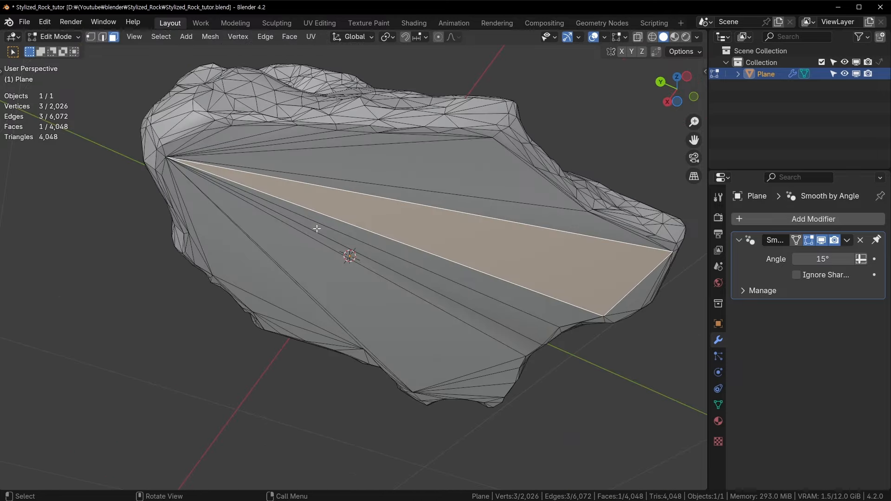
key(c)
mouse_move(258, 246)
mouse_down()
mouse_move(417, 198)
mouse_move(274, 146)
mouse_move(175, 157)
mouse_up()
key(Escape)
Extend the circle selection to the remaining underside faces along the rim on the positive-X side.
middle_drag(279, 193, 339, 197)
scroll(340, 197, up, 2)
key(c)
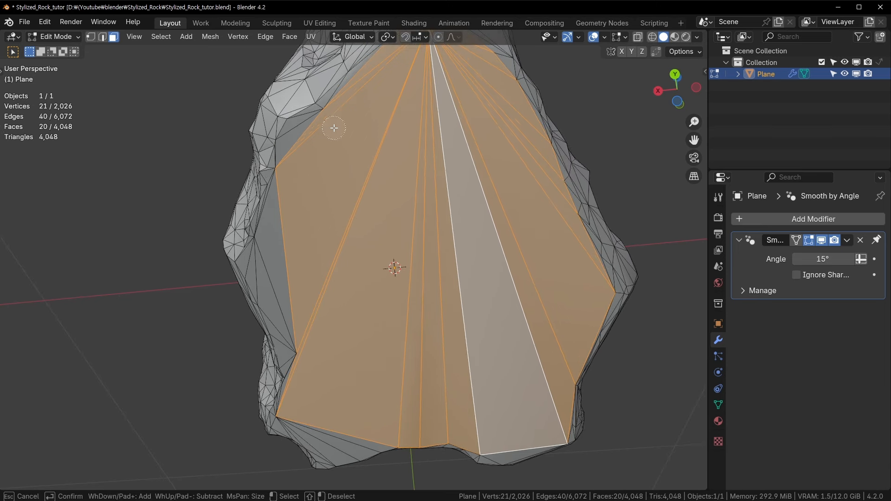
mouse_move(333, 127)
mouse_down()
mouse_move(317, 128)
mouse_move(333, 111)
mouse_up()
mouse_move(341, 259)
mouse_down()
mouse_move(288, 267)
mouse_move(261, 260)
mouse_up()
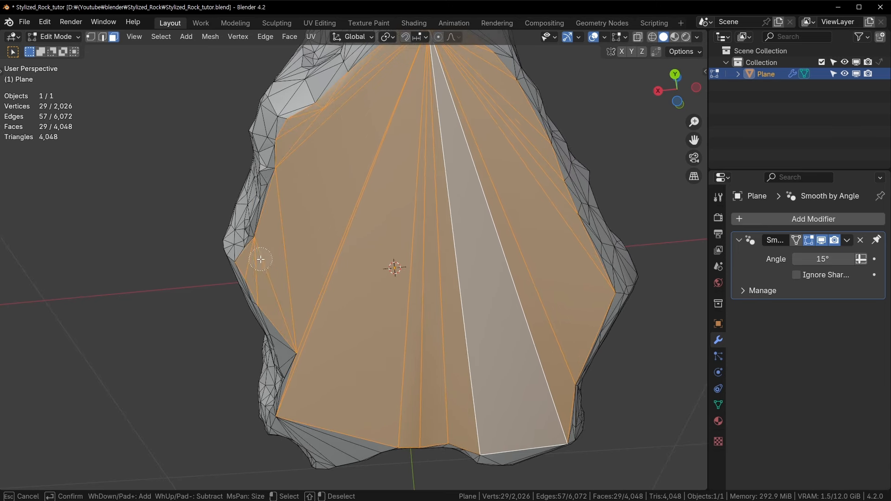
key(Escape)
key(c)
click(300, 349)
key(Escape)
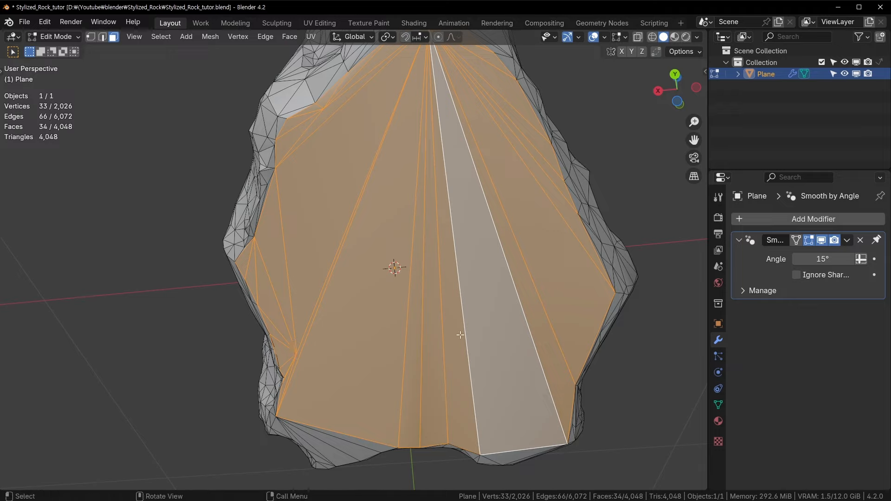
Add the narrow underside faces around the indented end and its outer corner to the selection.
mouse_move(461, 334)
middle_down()
mouse_move(359, 351)
mouse_move(478, 253)
middle_up()
key(c)
mouse_move(573, 242)
mouse_down()
mouse_move(598, 240)
mouse_move(555, 307)
mouse_up()
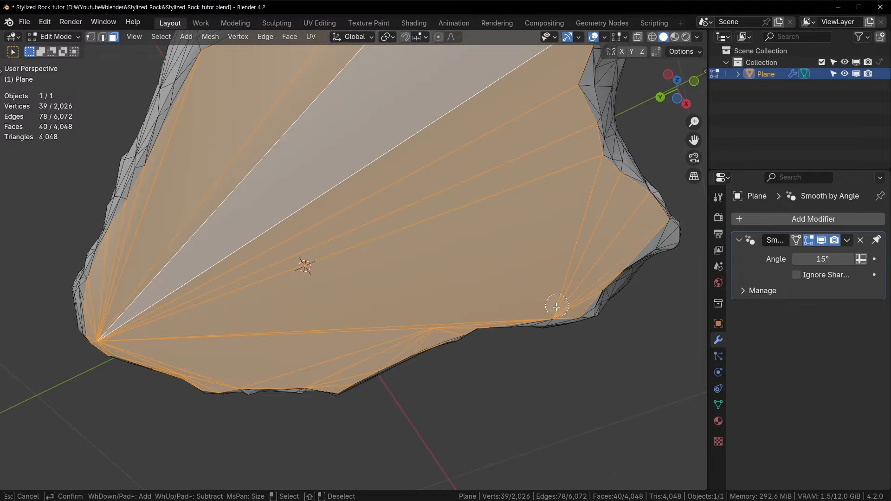
middle_drag(549, 200, 463, 238)
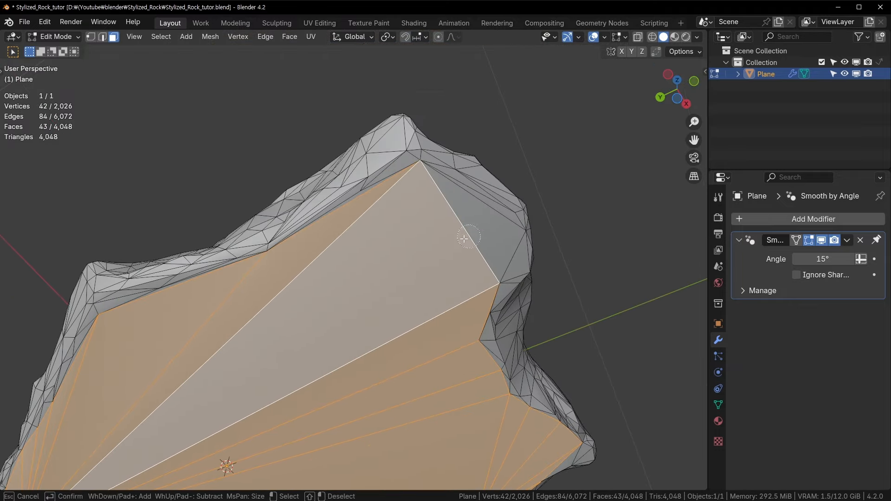
click(474, 210)
drag(474, 211, 476, 200)
key(Escape)
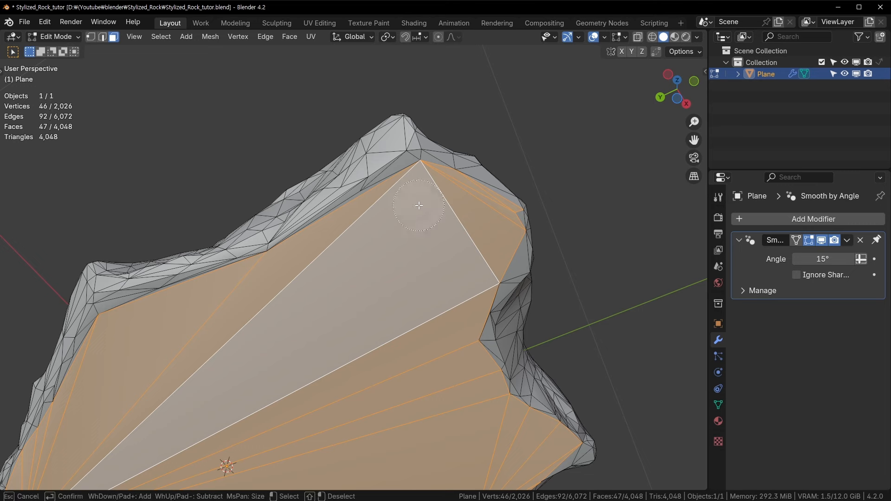
Show the viewport toolbar and circle-select the thin faces along the rim beside the underside's pointed corner.
key(t)
click(62, 77)
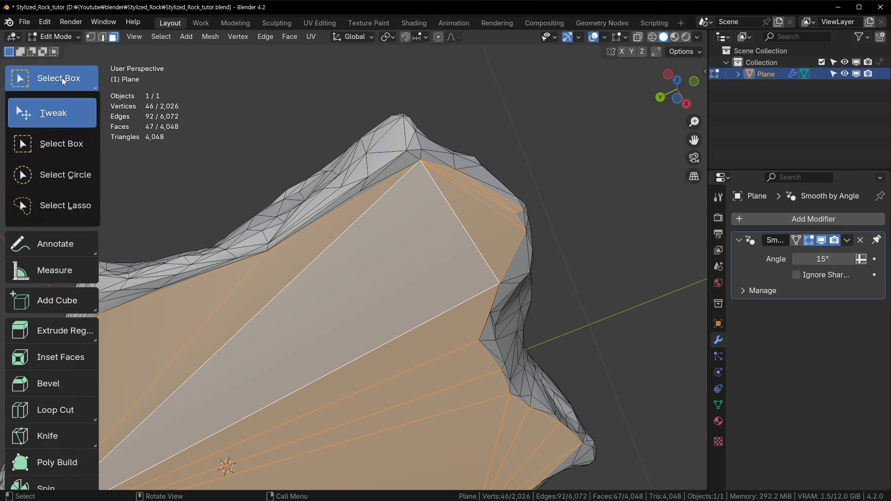
key(c)
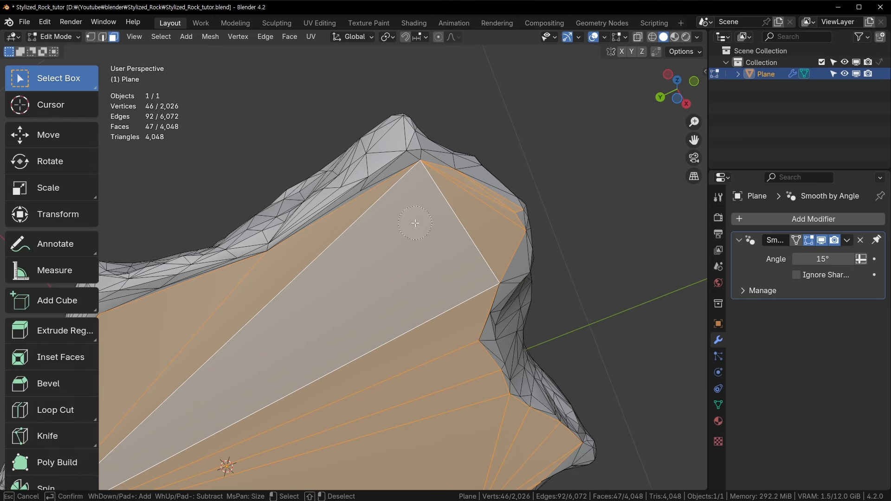
drag(395, 184, 368, 202)
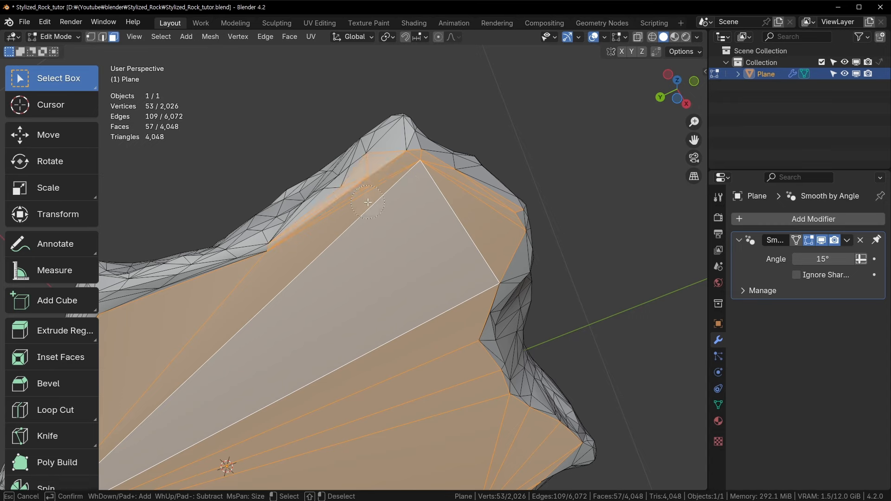
middle_drag(337, 172, 329, 331)
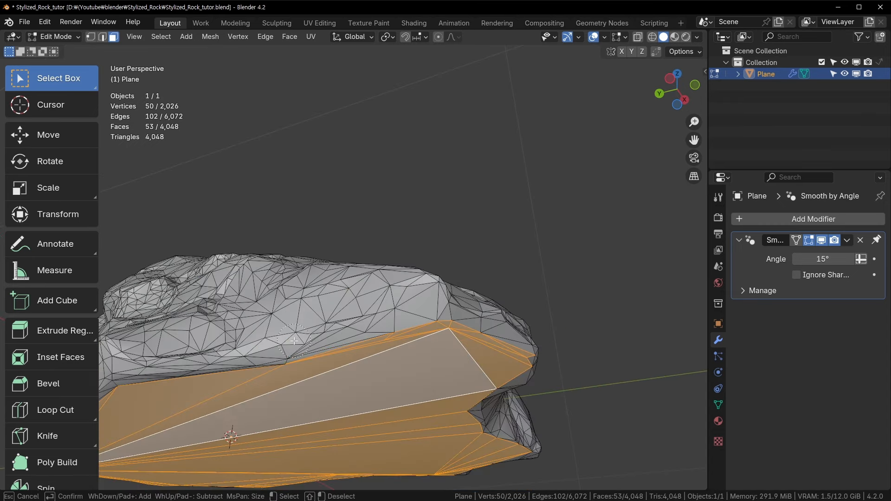
Deselect the side-wall faces around the pointed corner and reselect the underside faces next to it.
shift+drag(436, 278, 464, 319)
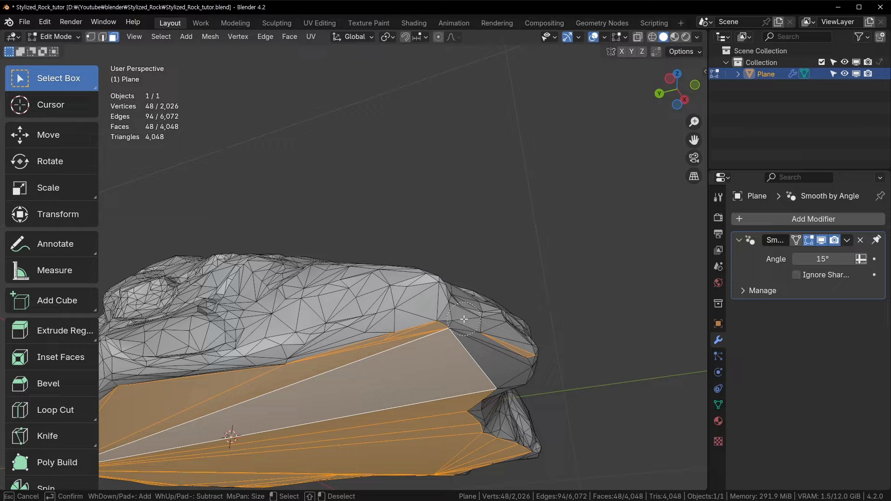
click(448, 345)
key(Escape)
shift+middle_drag(472, 370, 394, 271)
Add the two narrow underside faces on the rim between the pointed corner and the indentation to the selection.
mouse_move(394, 271)
middle_down()
mouse_move(384, 249)
mouse_move(410, 221)
middle_up()
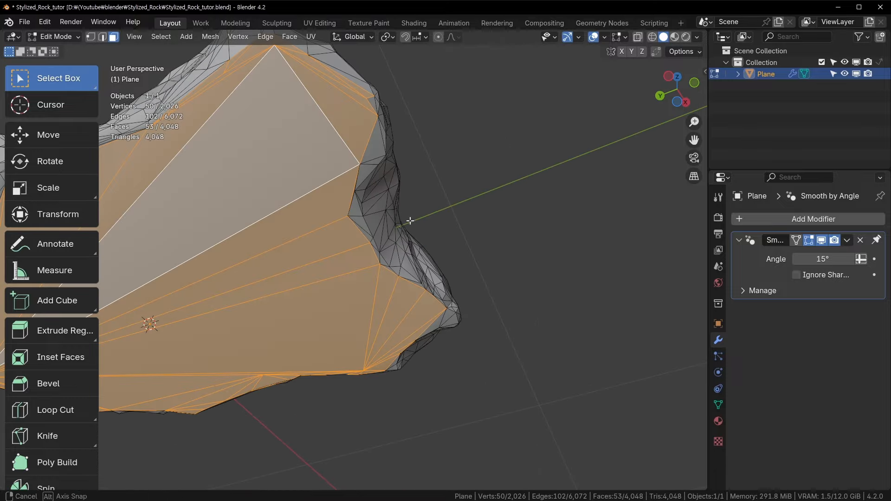
key(c)
click(361, 117)
click(365, 108)
key(Escape)
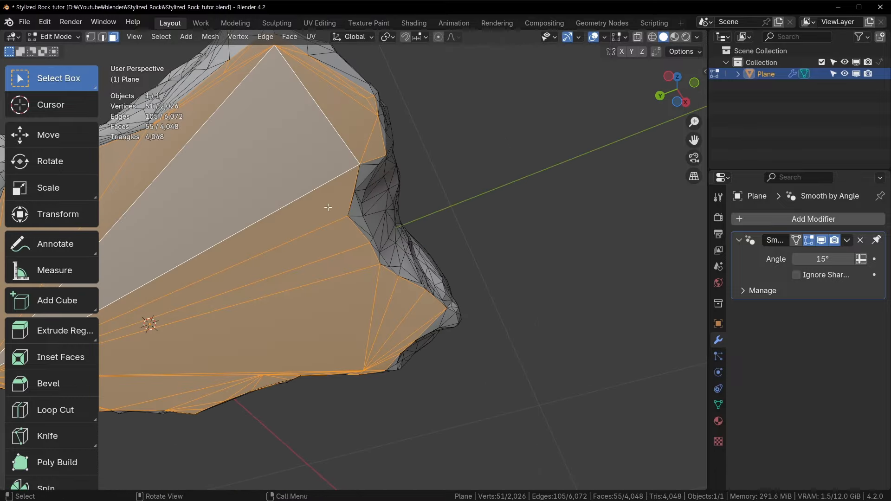
Add the last unselected underside face at the rock's opposite end to the selection and check the rim from the side.
middle_drag(328, 207, 328, 272)
key(alt+z)
middle_drag(445, 272, 436, 224)
key(alt+z)
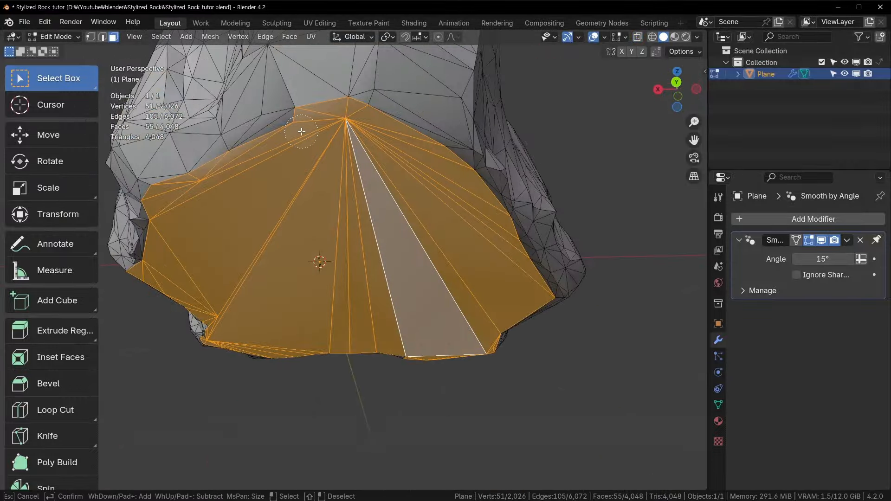
shift+click(297, 131)
key(alt+z)
middle_drag(298, 131, 400, 188)
key(alt+z)
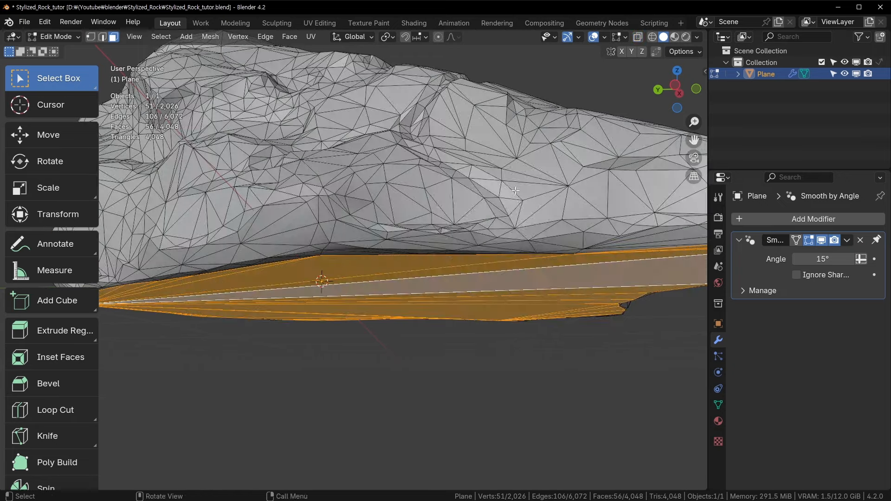
Delete the selected underside faces and return to Object Mode.
key(x)
click(508, 210)
middle_drag(508, 210, 533, 257)
scroll(497, 187, down, 6)
scroll(486, 221, up, 4)
key(Tab)
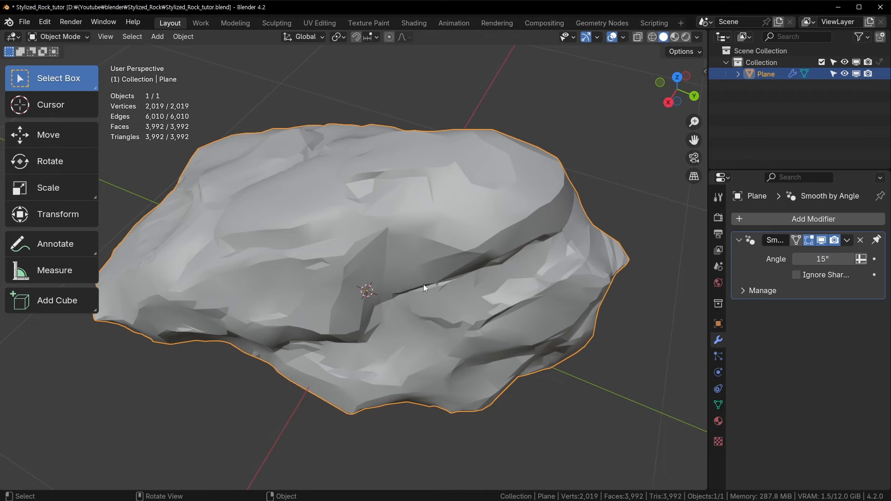
Check the open-bottomed rock from the front and save the file.
middle_drag(423, 284, 316, 280)
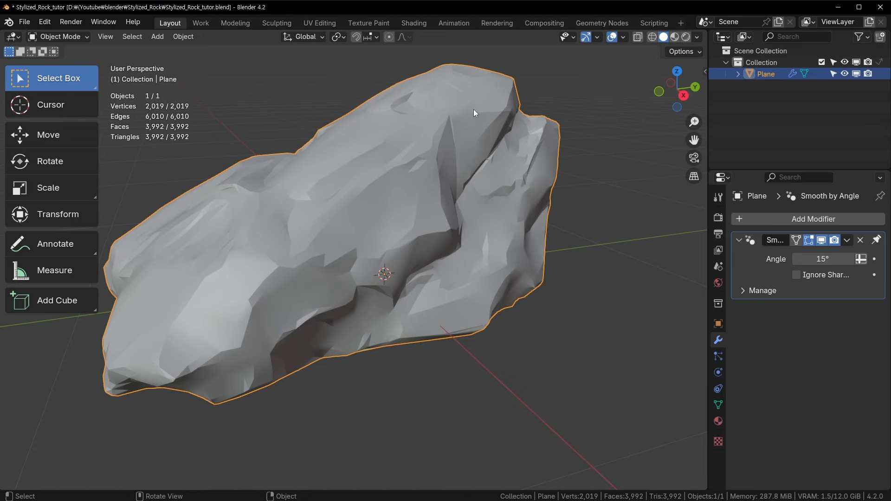
middle_drag(473, 109, 461, 131)
key(ctrl+s)
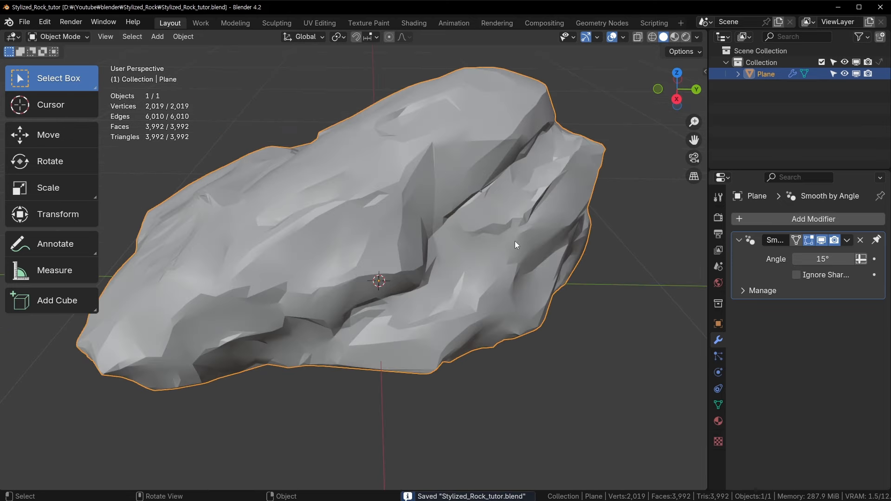
Inspect the rock's shading and mesh from several sides and save the file again.
middle_drag(515, 245, 499, 230)
middle_drag(406, 175, 397, 202)
mouse_move(502, 185)
middle_down()
mouse_move(494, 185)
mouse_move(504, 199)
middle_up()
key(Tab)
key(Tab)
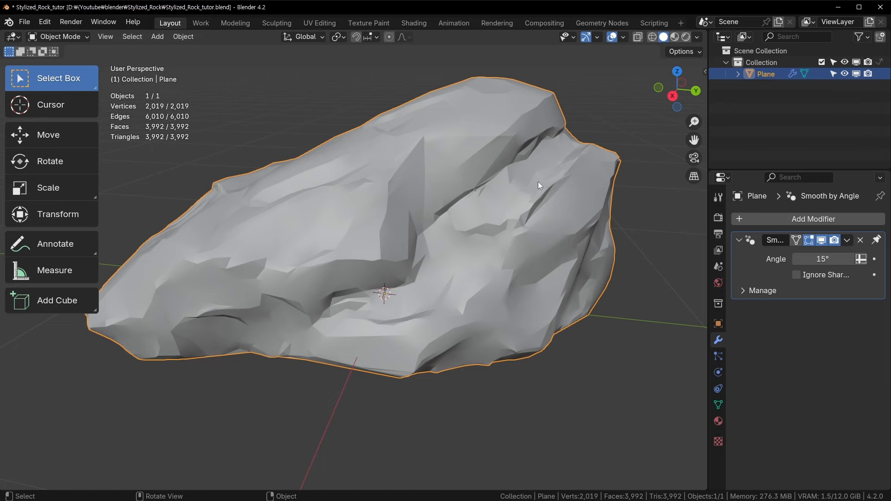
middle_drag(538, 181, 443, 266)
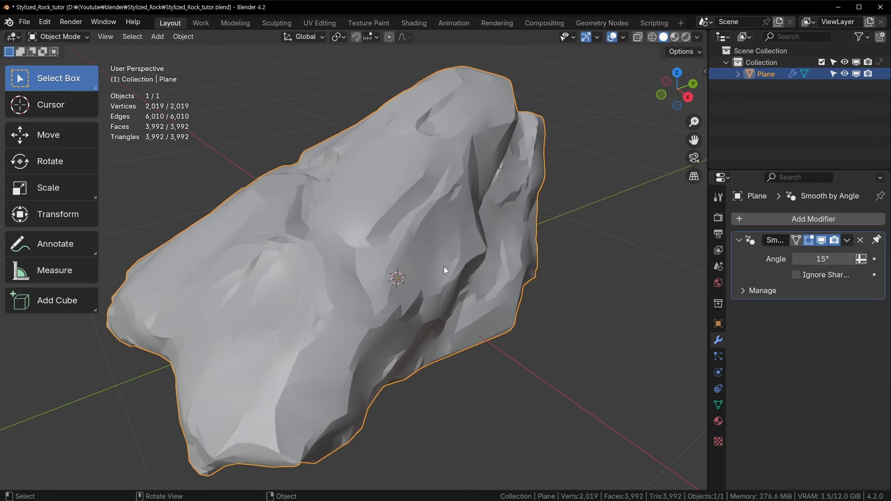
middle_drag(432, 235, 368, 248)
key(ctrl+s)
In Edit Mode, move the selected vertex on the rock's surface slightly upward by about 0.002 m, and return to Object Mode.
middle_drag(494, 249, 300, 184)
key(Tab)
key(KP_Decimal)
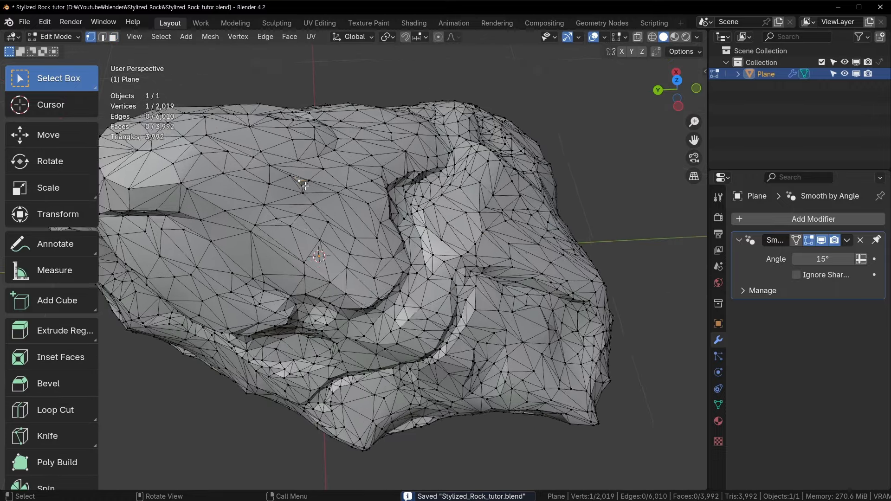
scroll(358, 180, down, 9)
middle_drag(447, 290, 341, 197)
key(g)
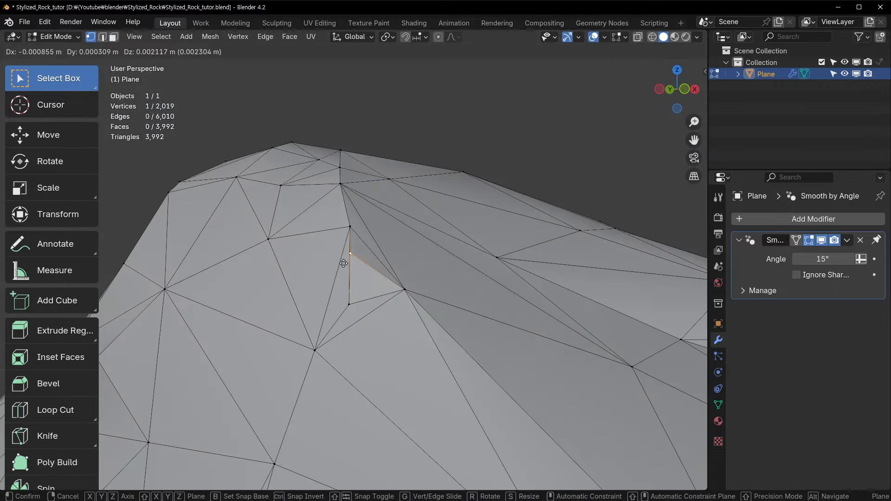
click(344, 263)
middle_drag(344, 263, 389, 319)
key(Tab)
Review the whole rock from a distance and save the file with the vertex edit.
scroll(464, 282, down, 12)
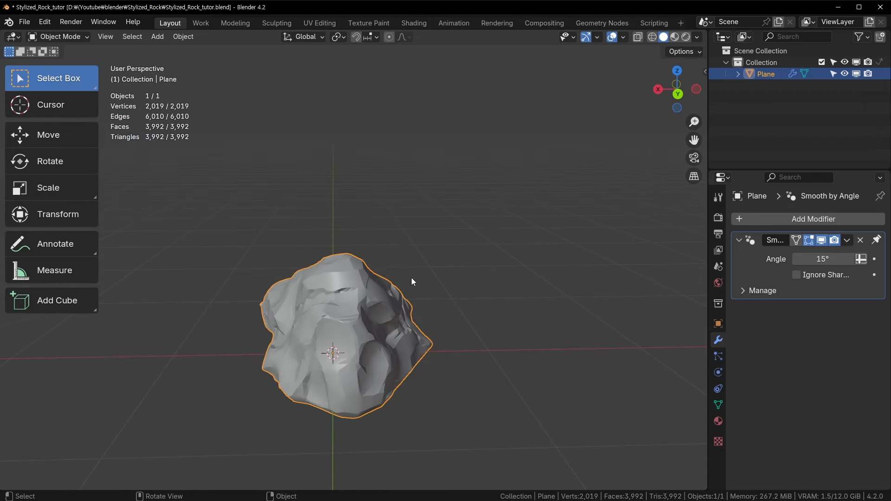
middle_drag(417, 276, 382, 330)
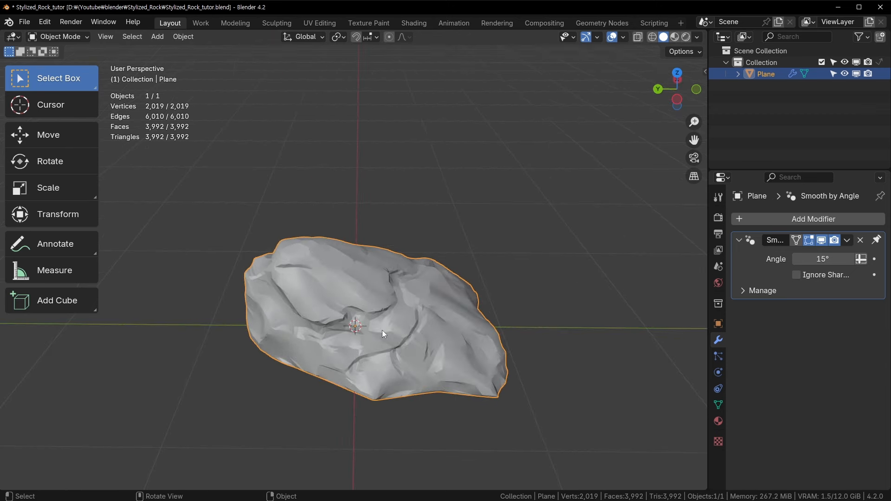
shift+middle_drag(459, 340, 448, 301)
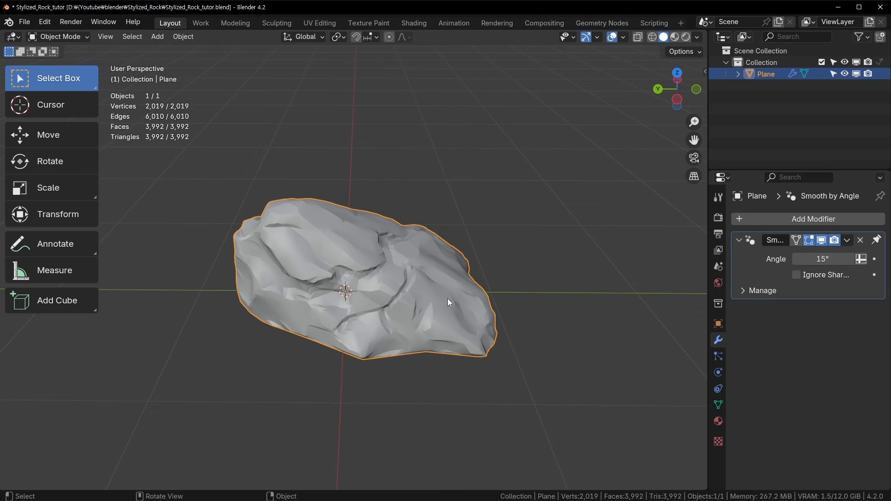
middle_drag(440, 270, 443, 282)
key(ctrl+s)
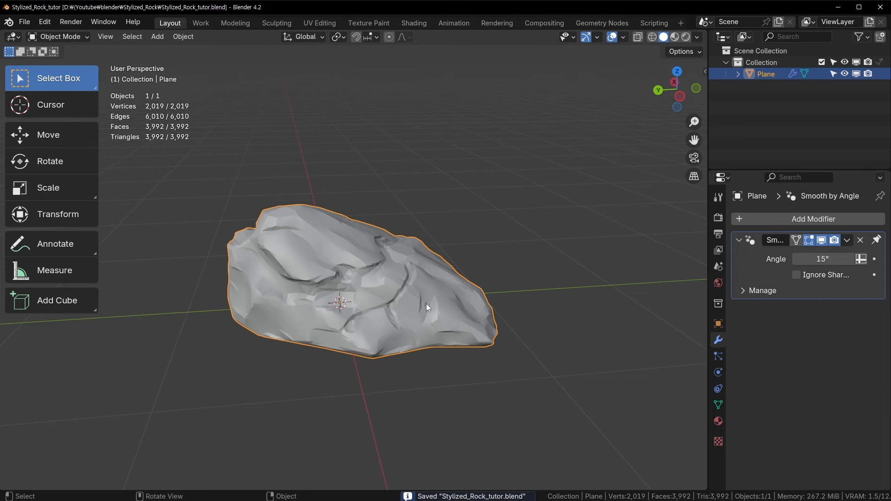
mouse_move(421, 304)
middle_down()
mouse_move(352, 350)
mouse_move(373, 349)
mouse_move(437, 307)
middle_up()
scroll(352, 350, up, 3)
scroll(424, 310, down, 3)
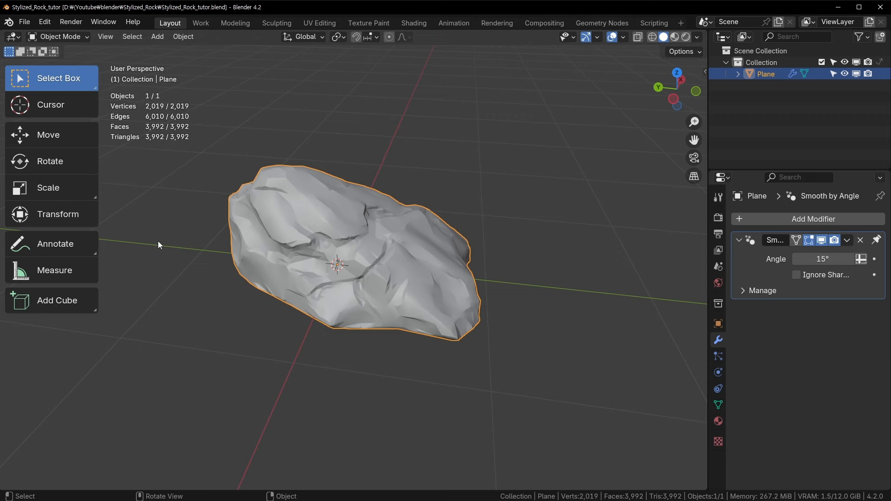